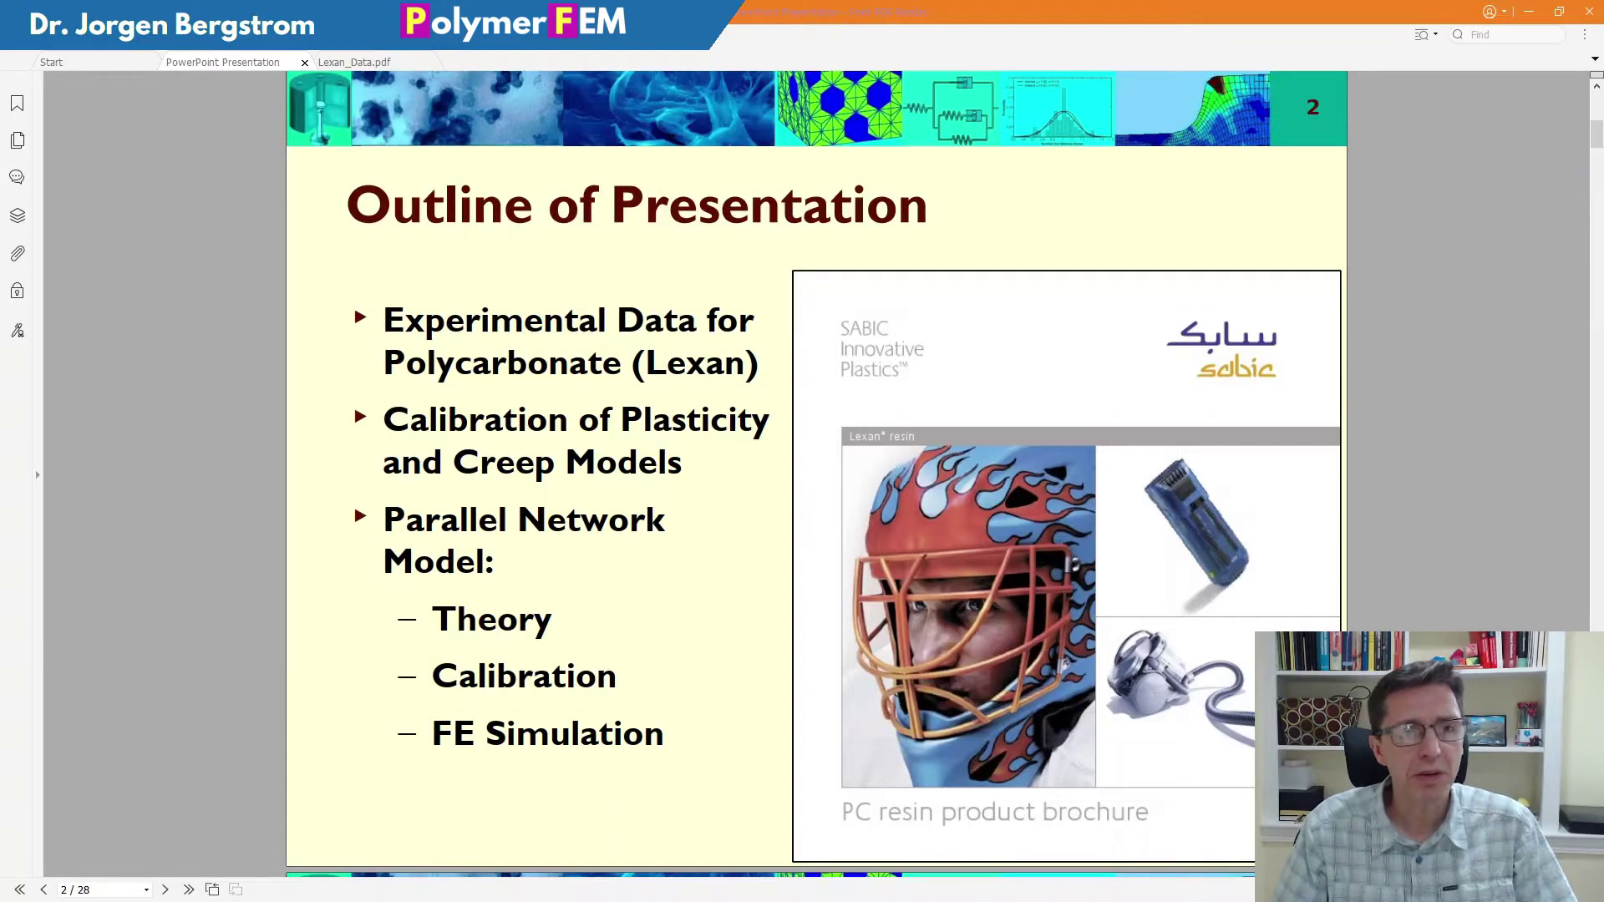
Bring up the Lexan_Data.pdf brochure at its cover page, 1 of 56
click(359, 63)
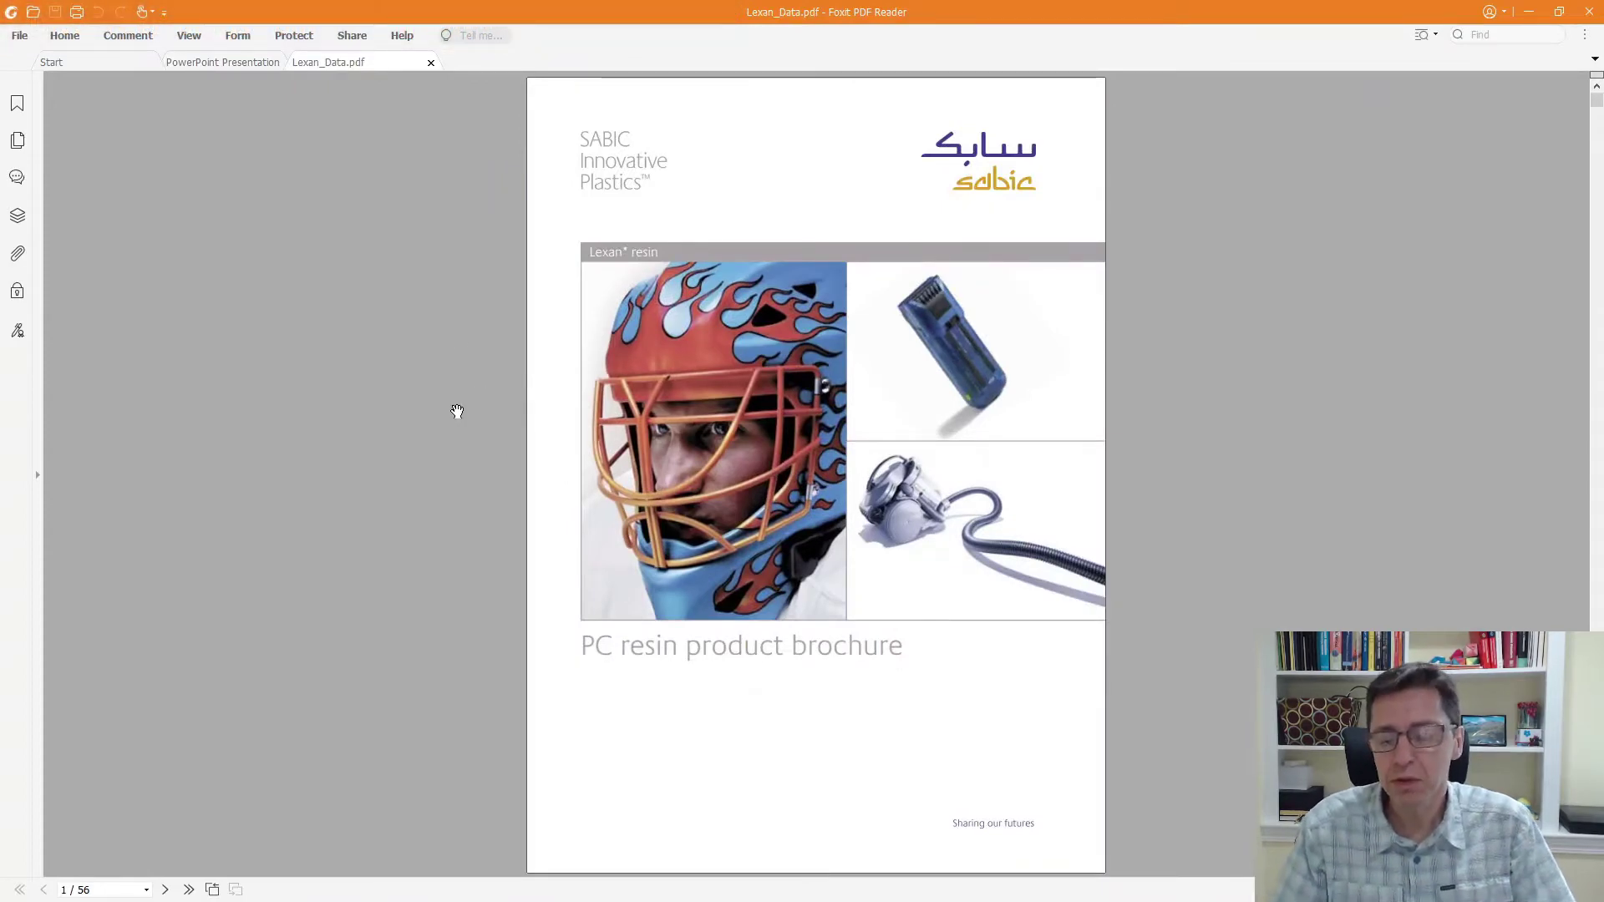
Scroll to page 31's creep behavior section showing Figure 10's strain curves
scroll(457, 411, down, 10)
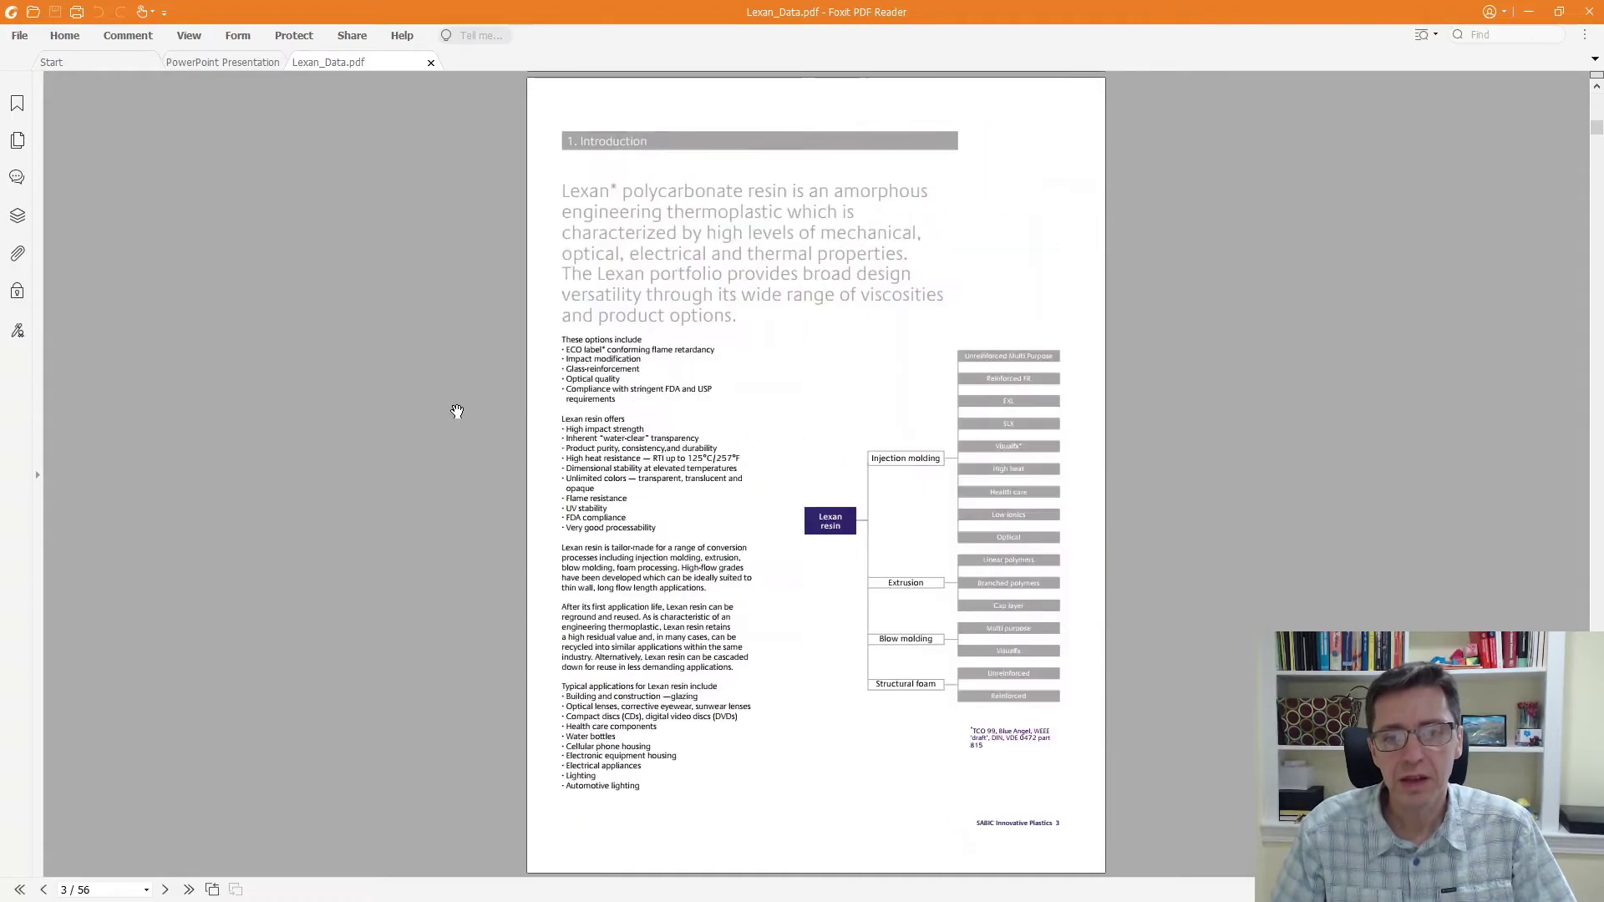
scroll(457, 411, down, 10)
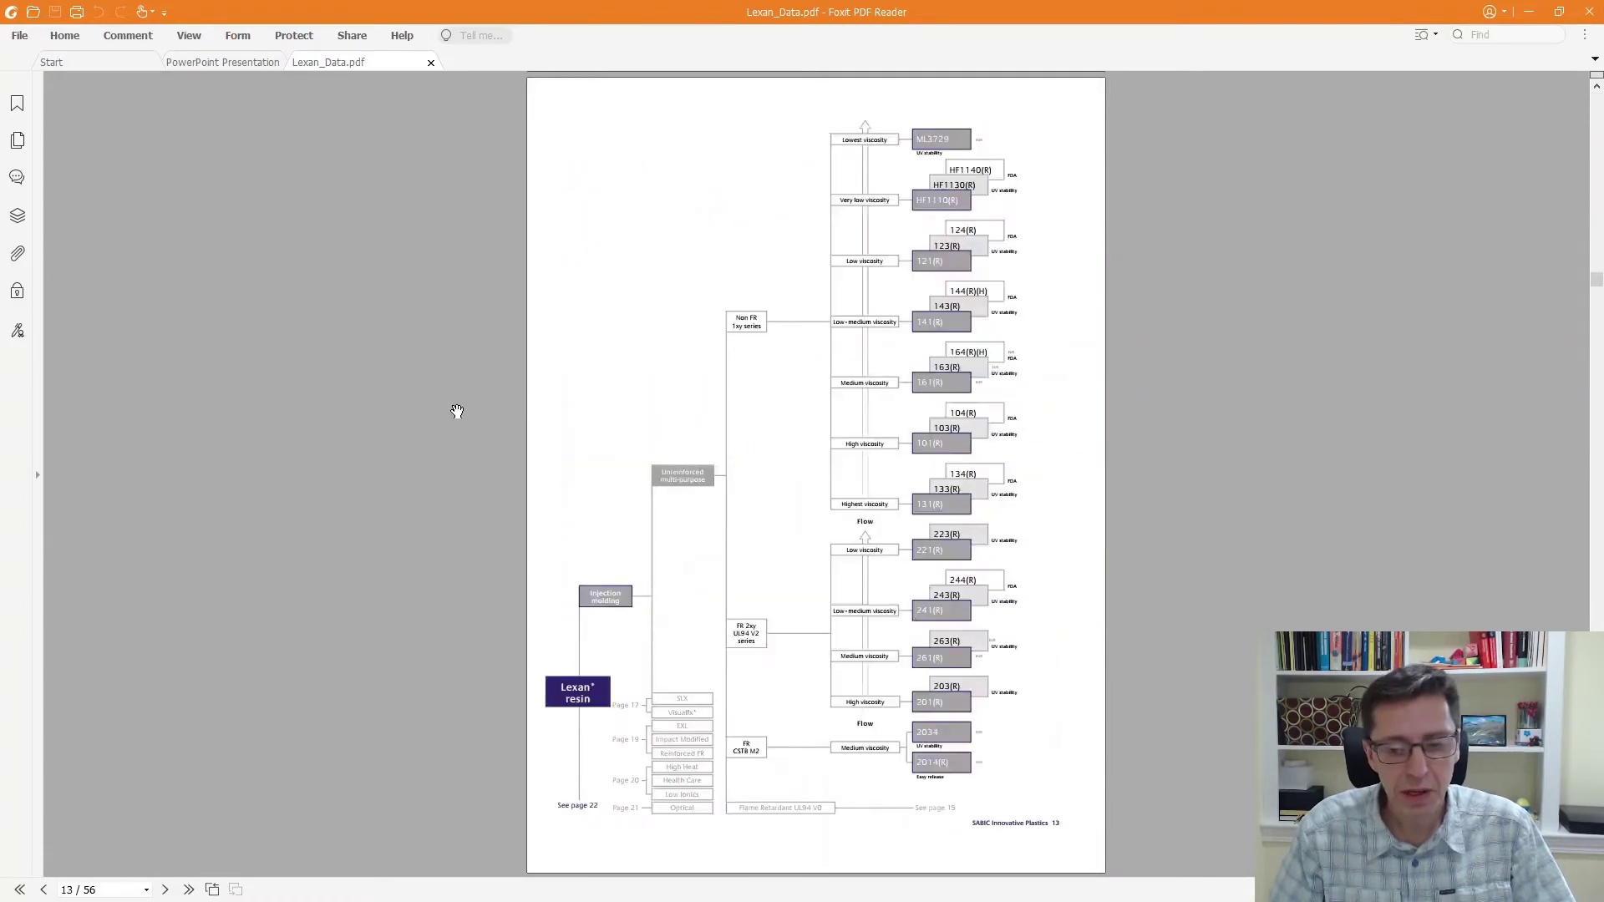
scroll(457, 411, down, 9)
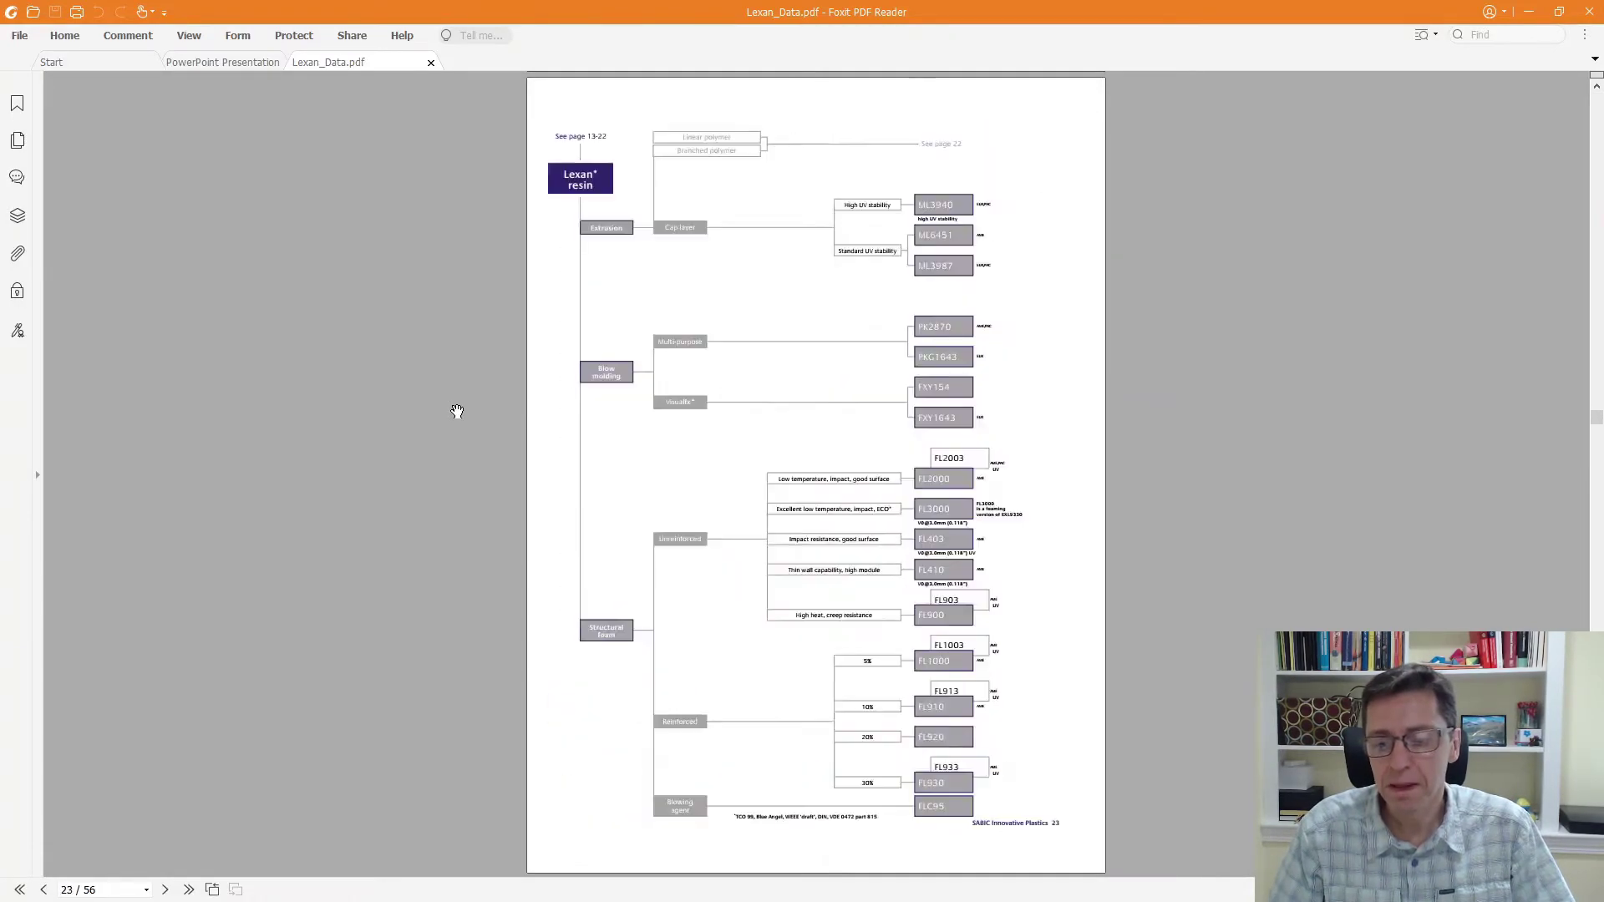
scroll(457, 411, down, 3)
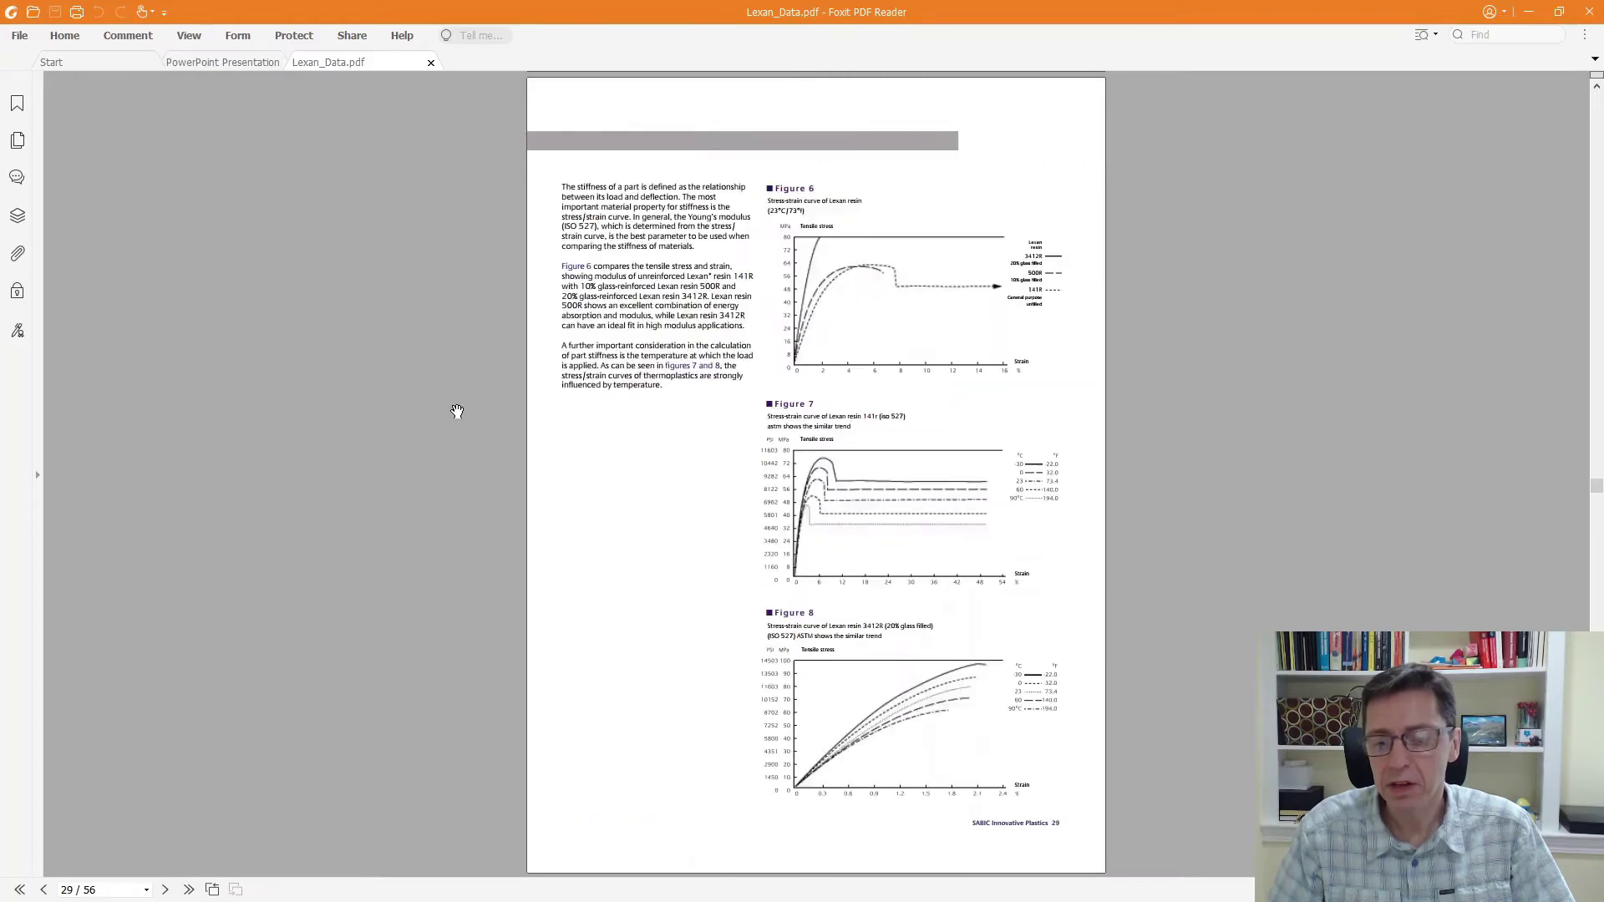
scroll(457, 411, down, 1)
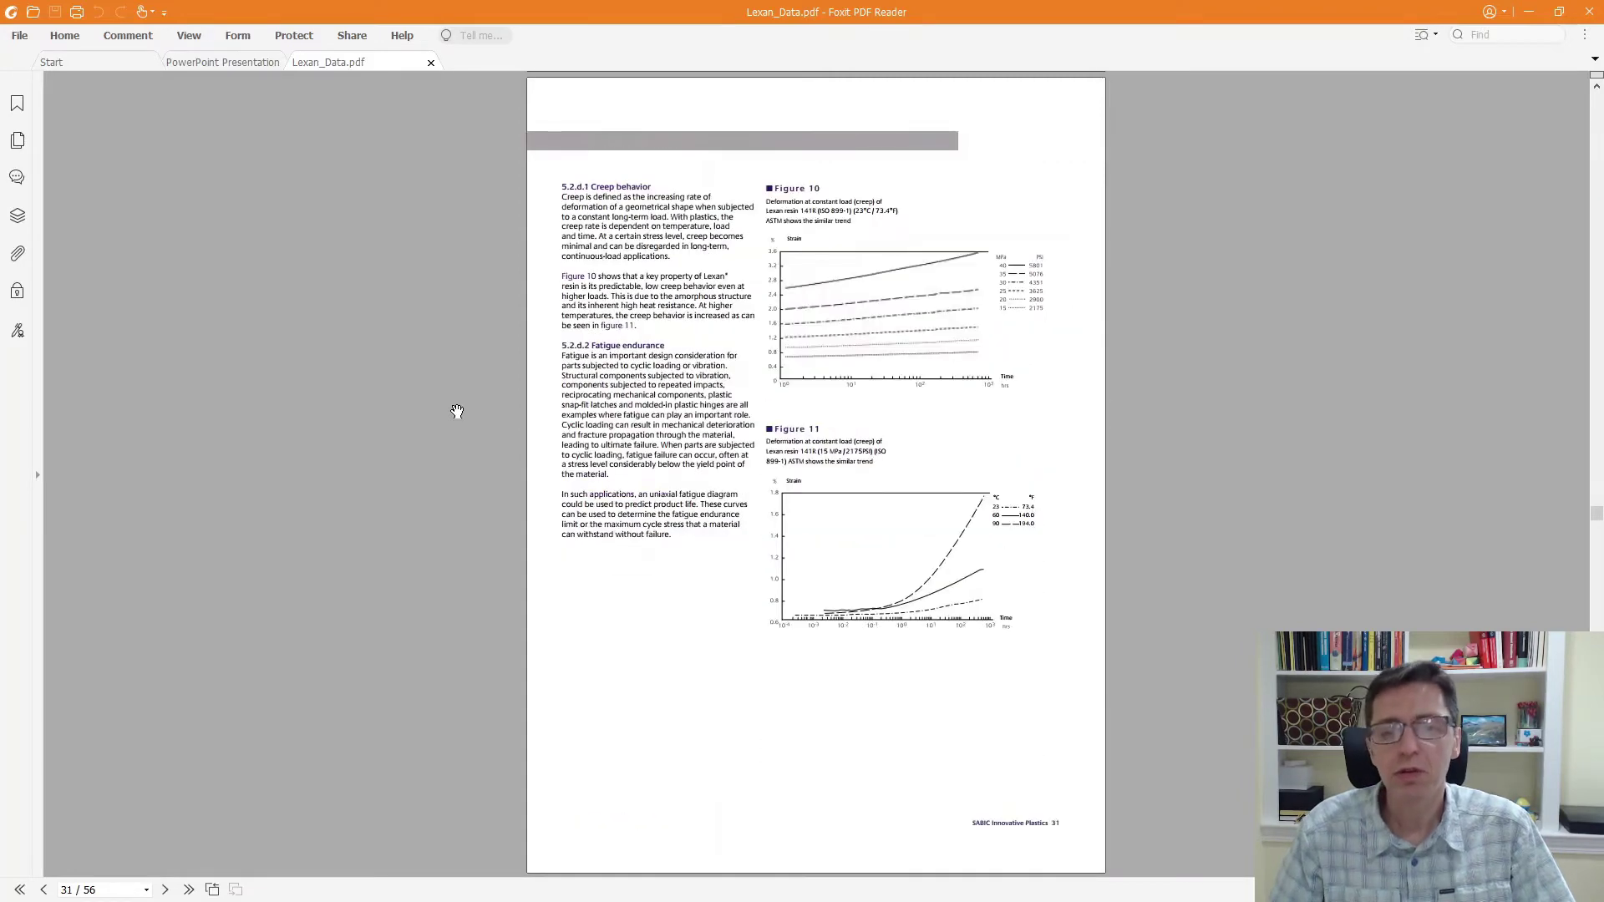
scroll(1145, 171, up, 3)
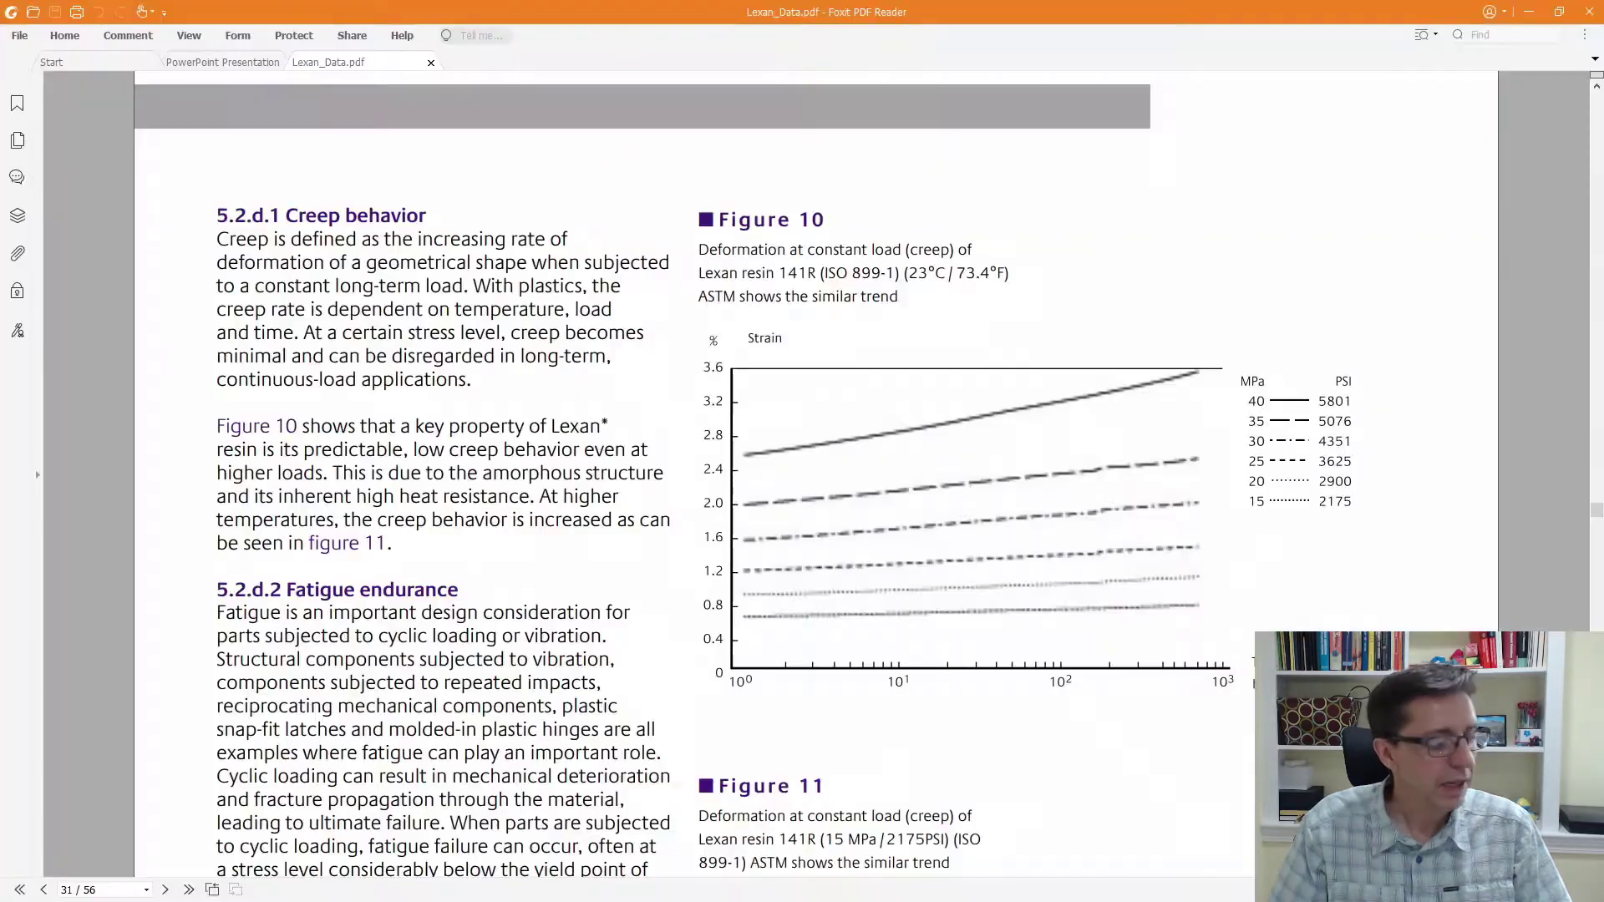
Page the presentation to slide 8's creep compliance versus time plot, then bring up the PC_Creep folder
click(202, 65)
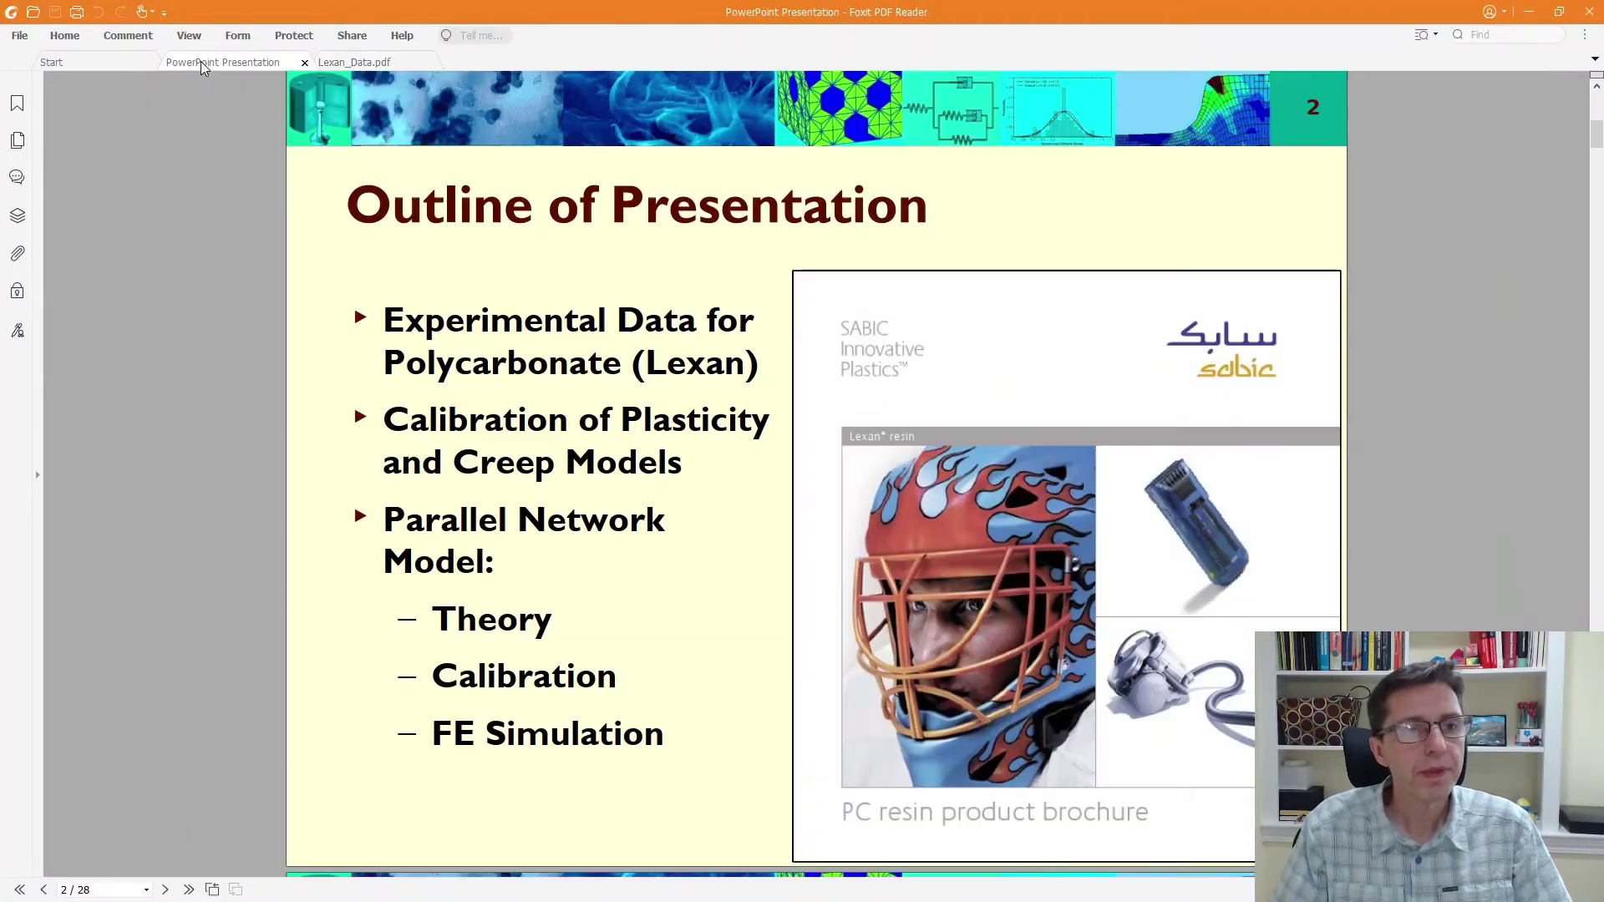
key(Page_Down)
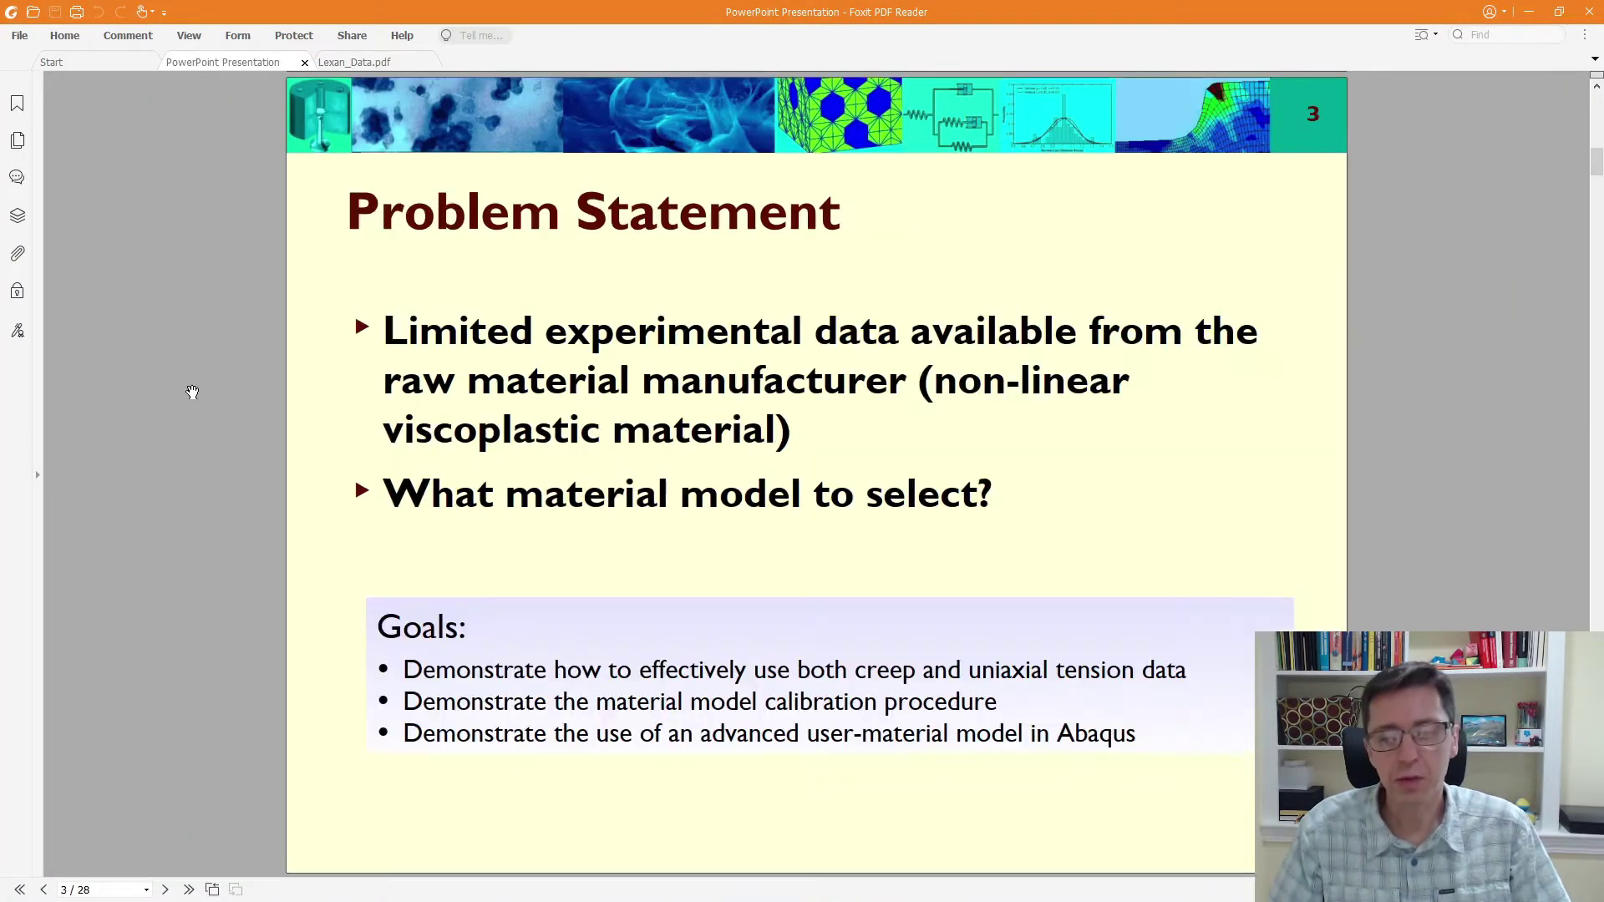
key(Page_Down)
key(Page_Down)
key(Page_Down)
key(Page_Down)
key(Page_Down)
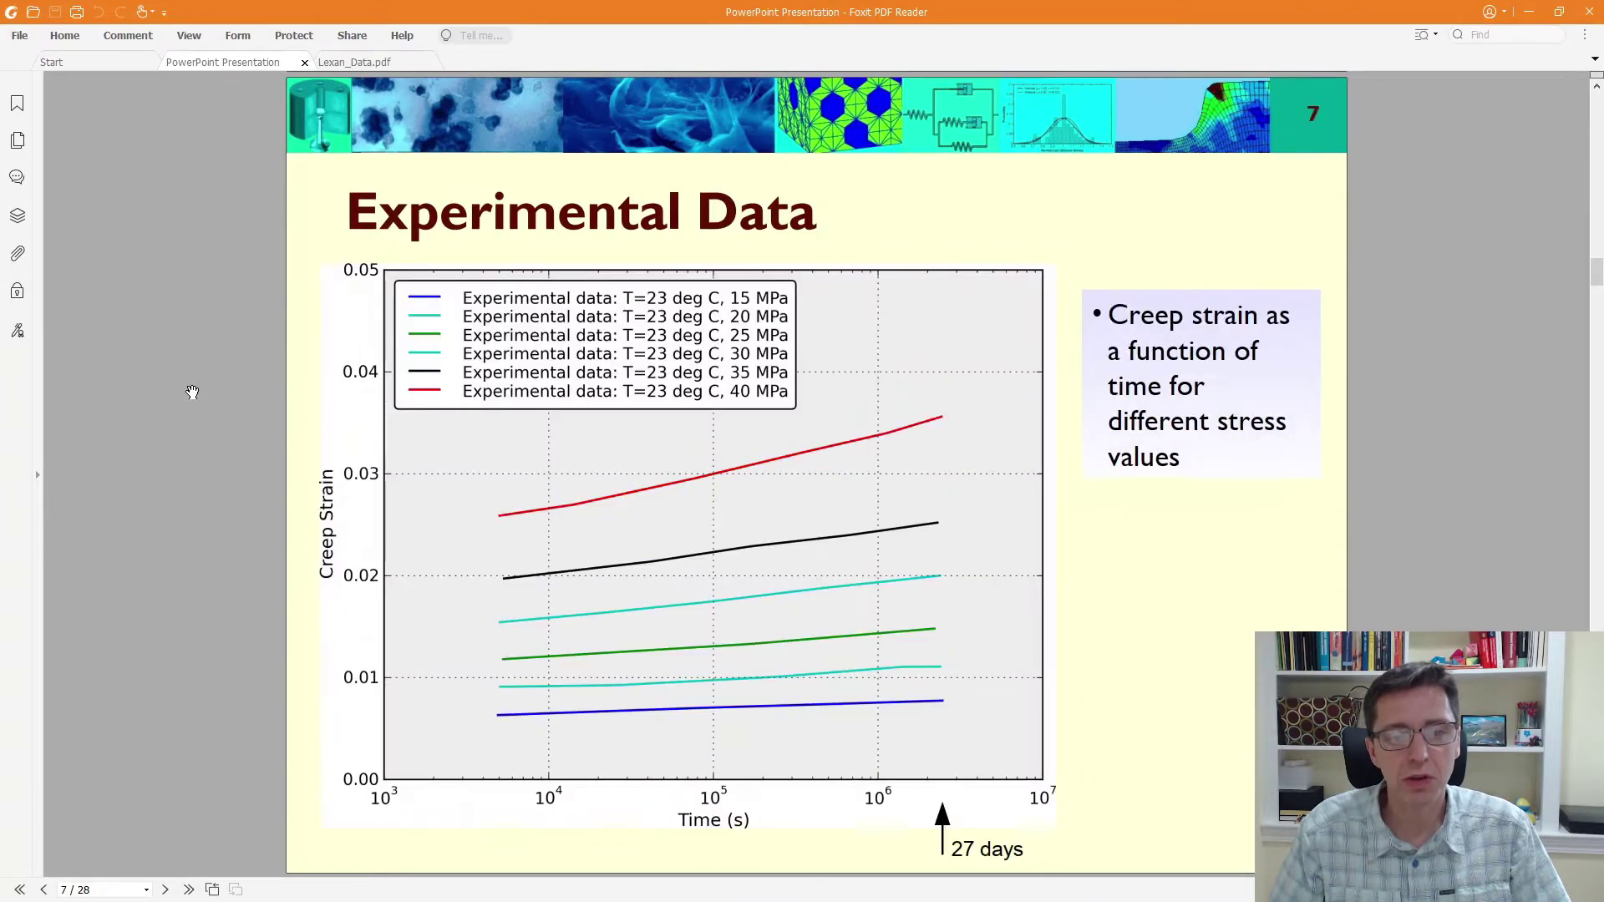
key(Page_Up)
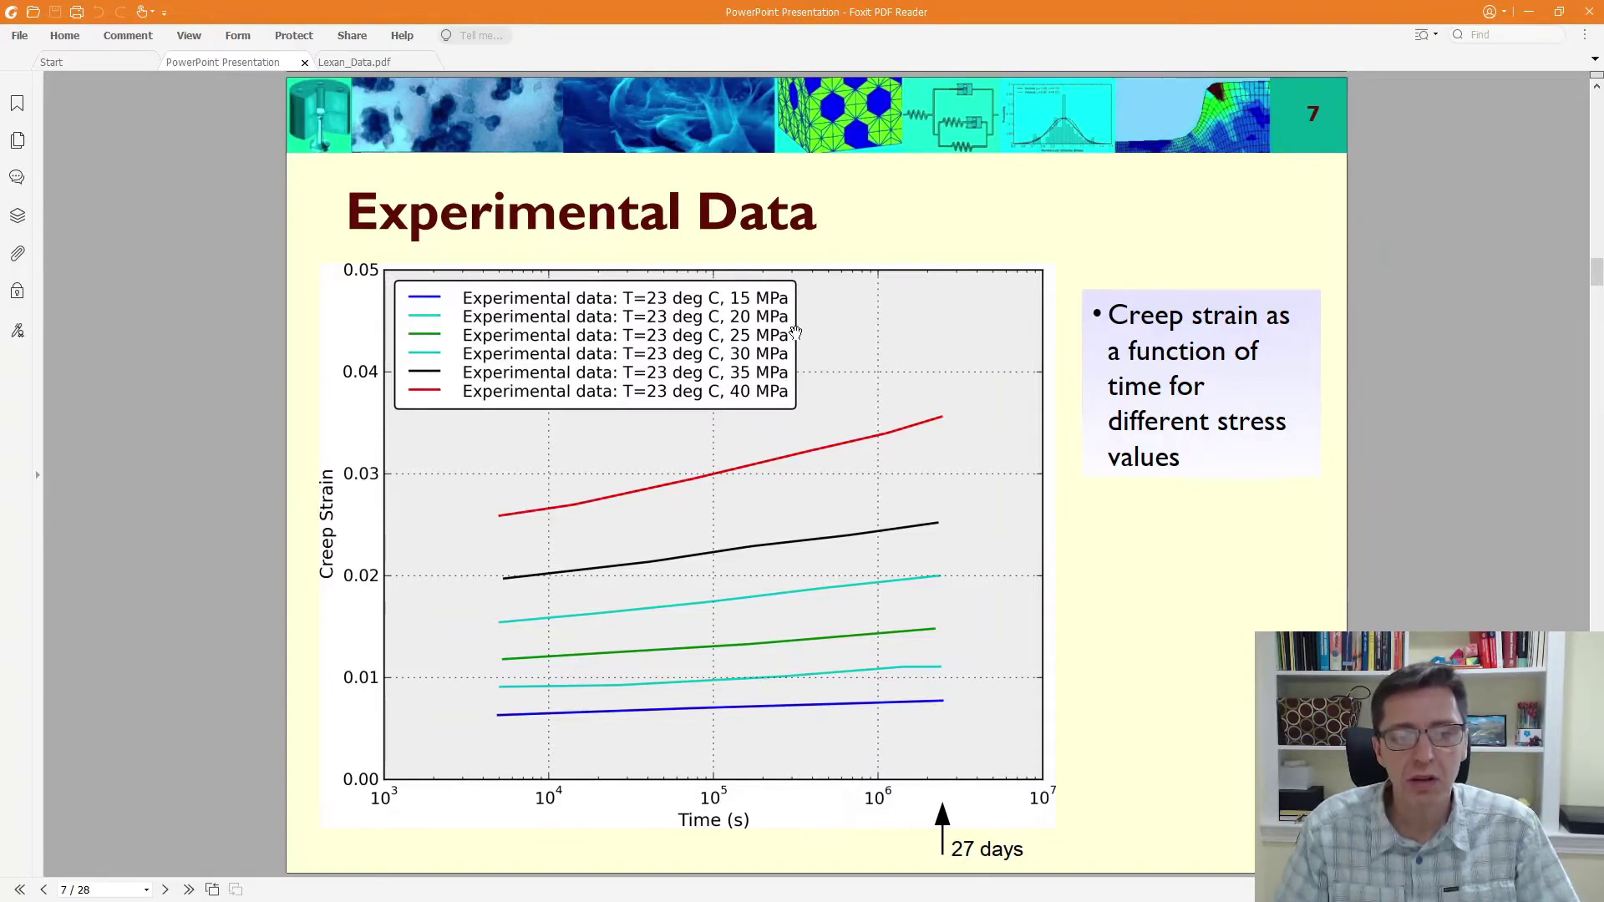
scroll(770, 366, down, 1)
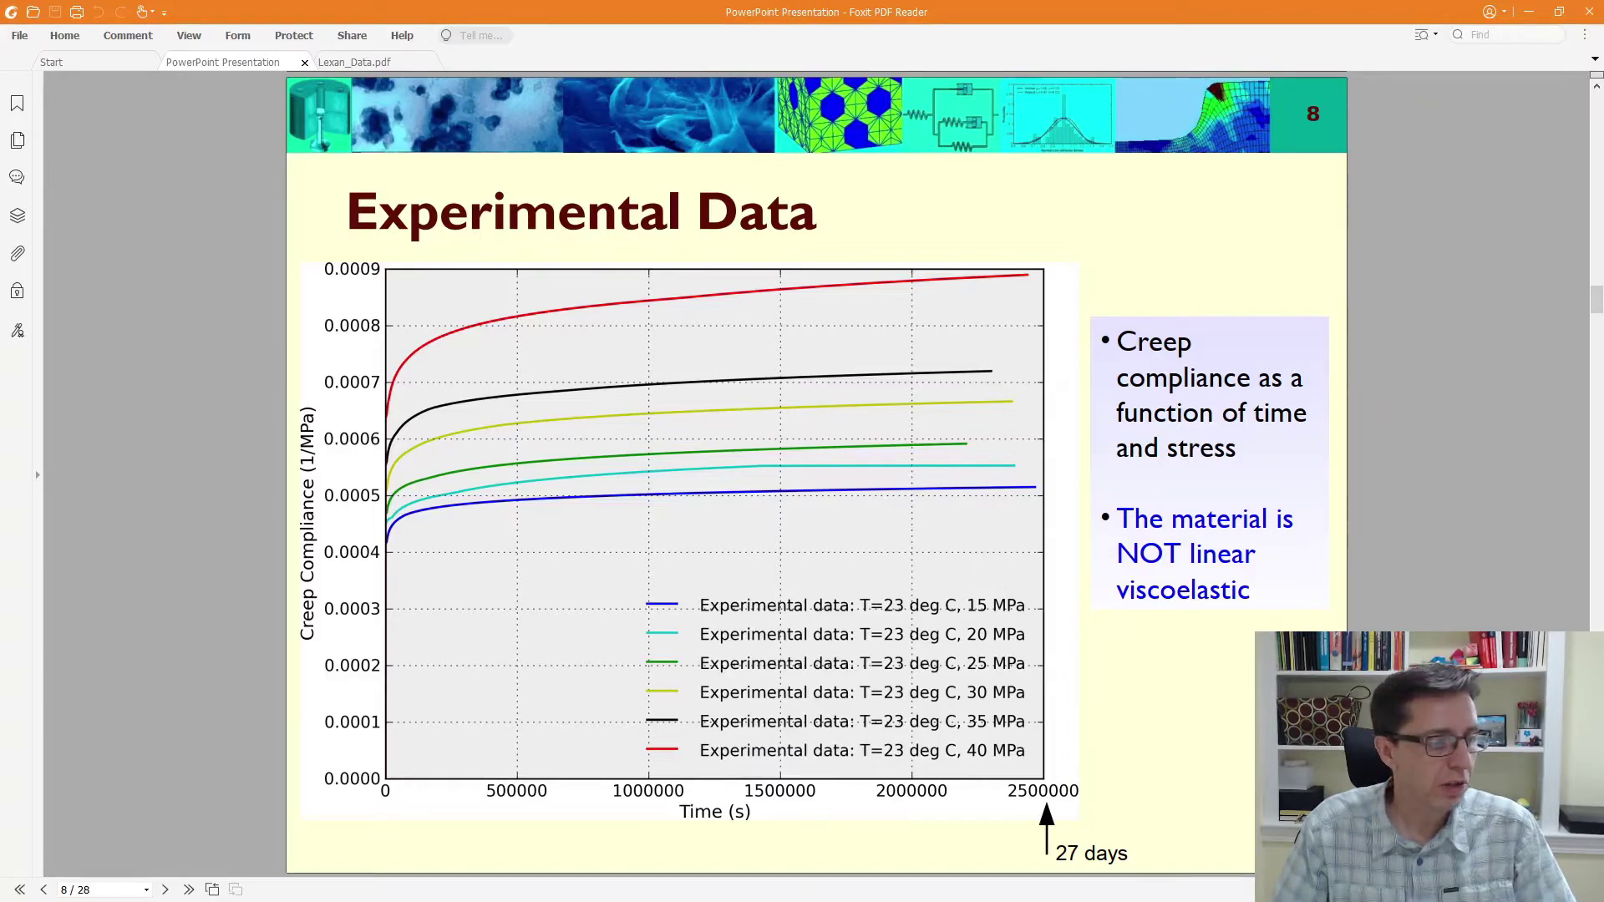
key(alt+Tab)
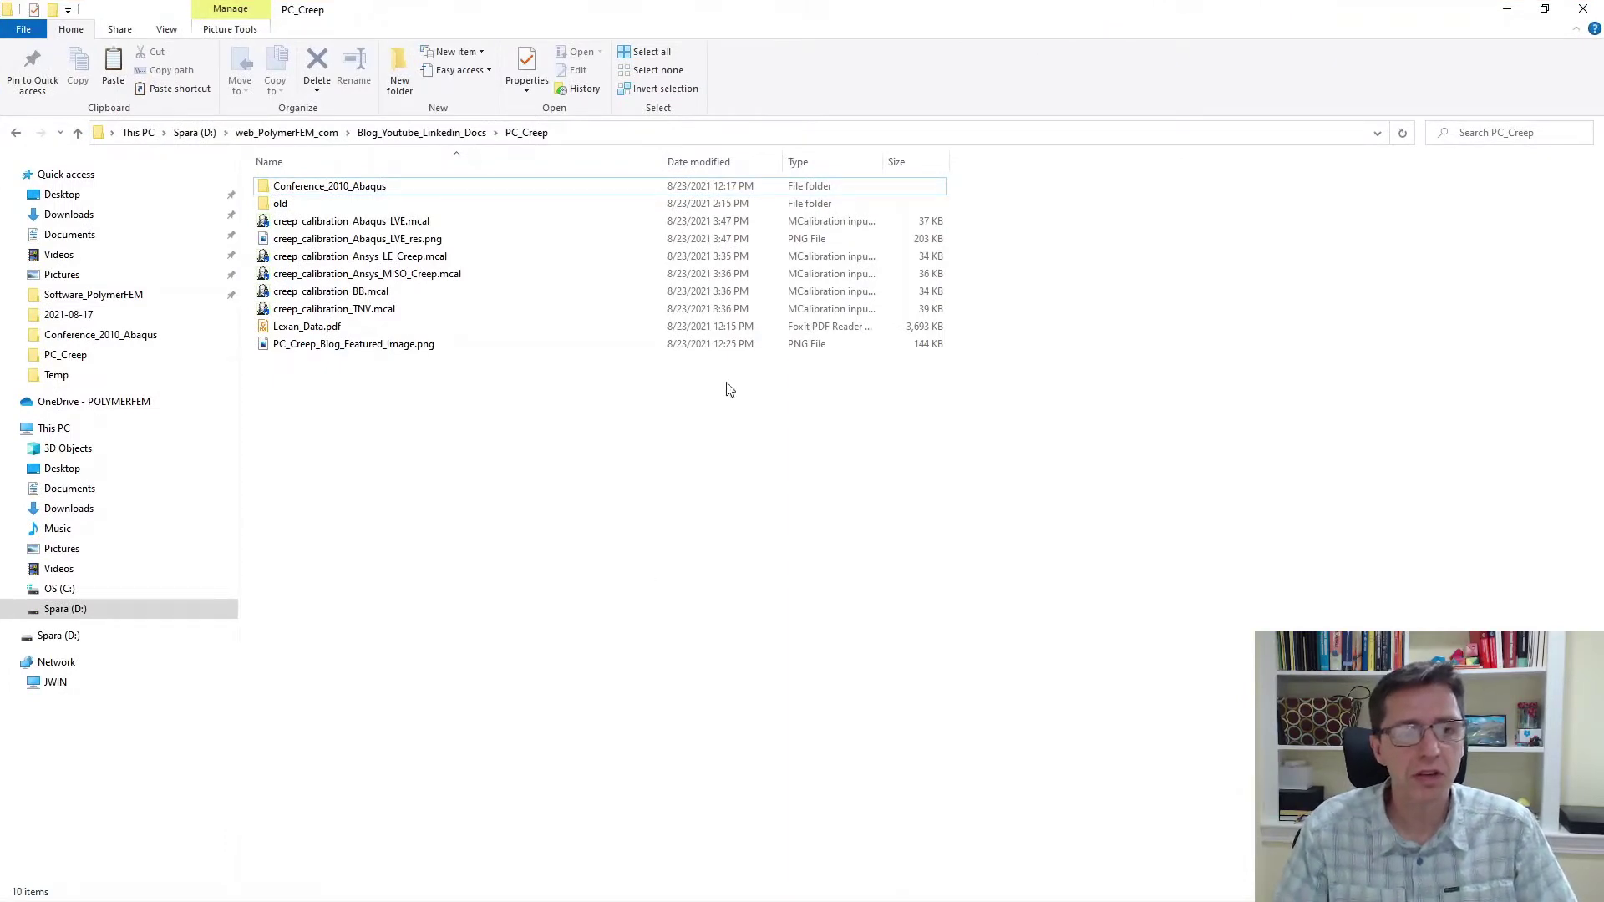
Minimize the PC_Creep folder and switch to MCalibration showing creep_calibration_Abaqus_LVE.mcal
key(super+Down)
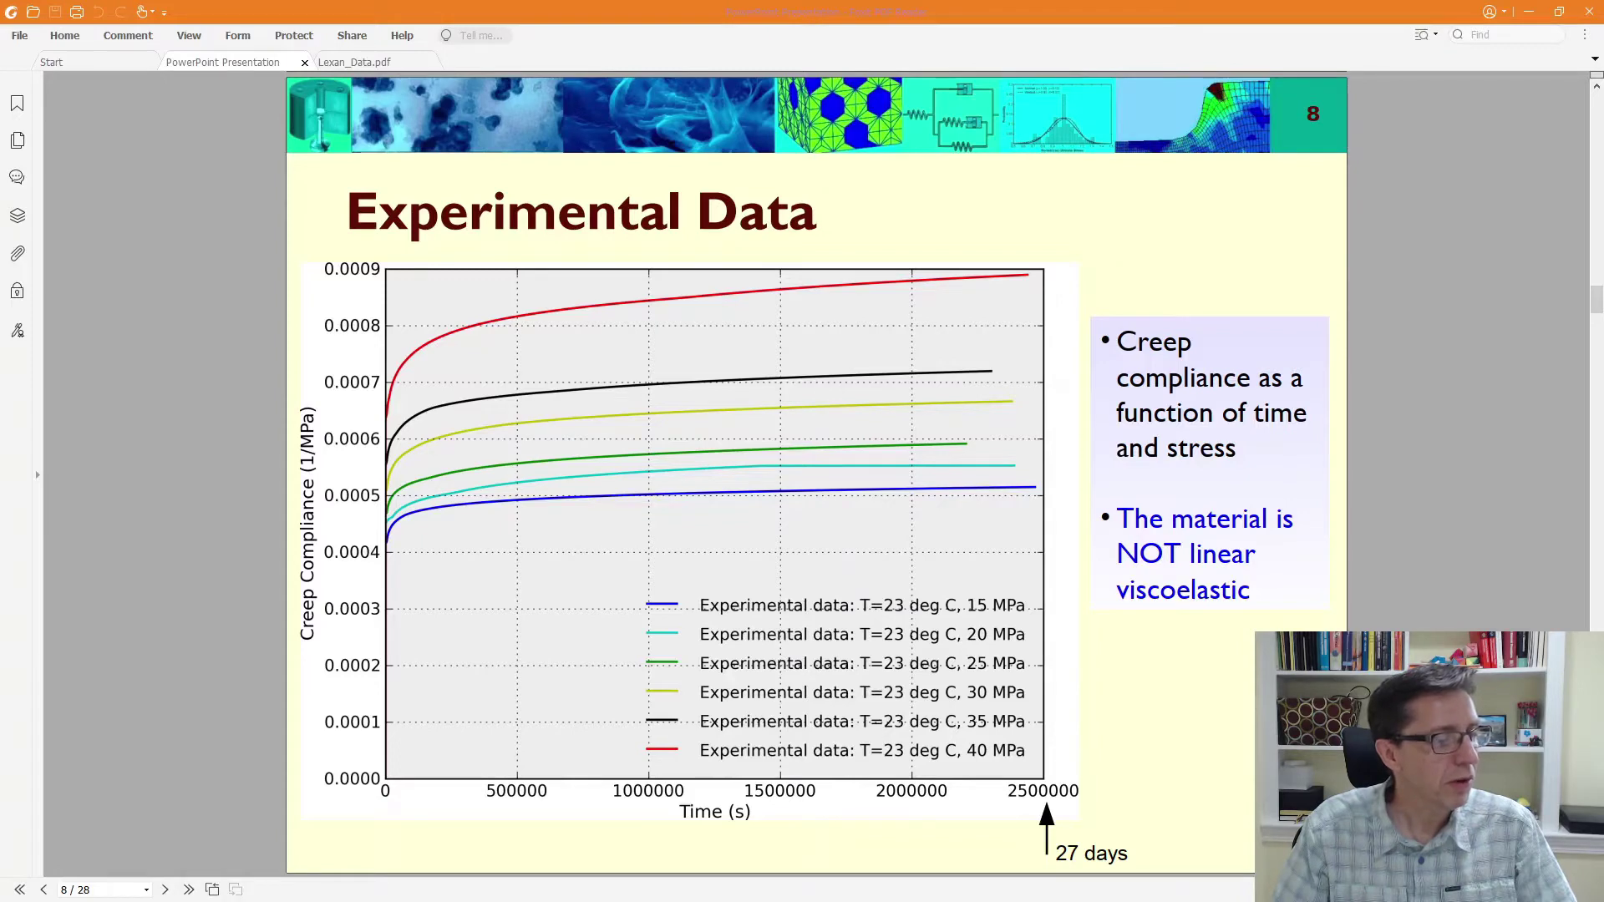
key(alt+Tab)
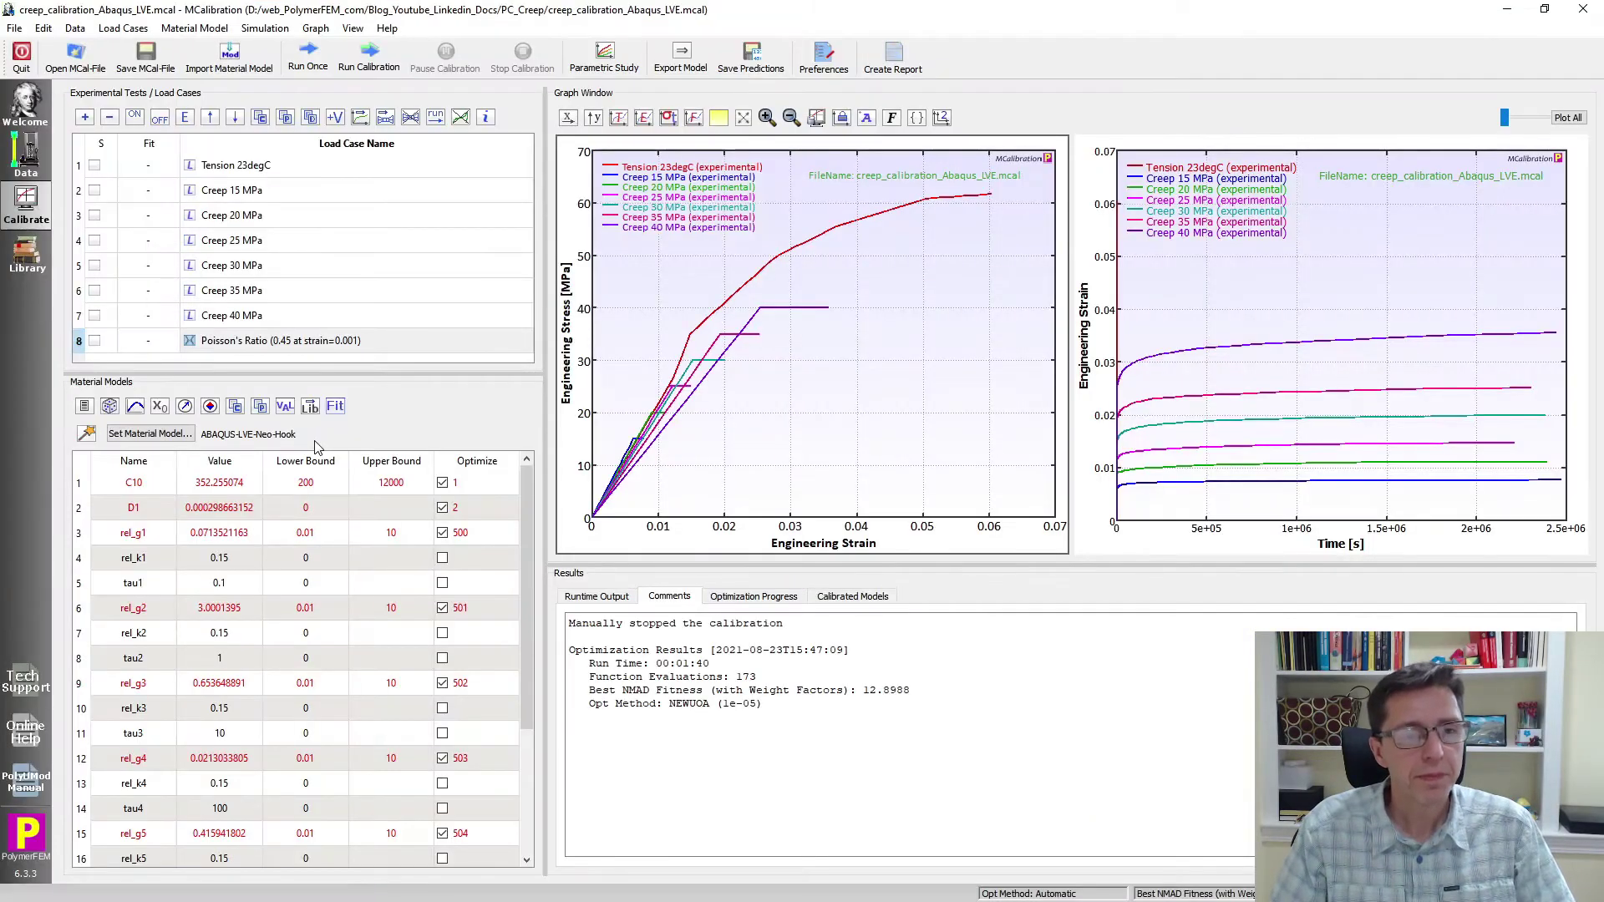
Show the runtime output, then step through the load cases from Tension 23degC to Poisson's Ratio
click(603, 597)
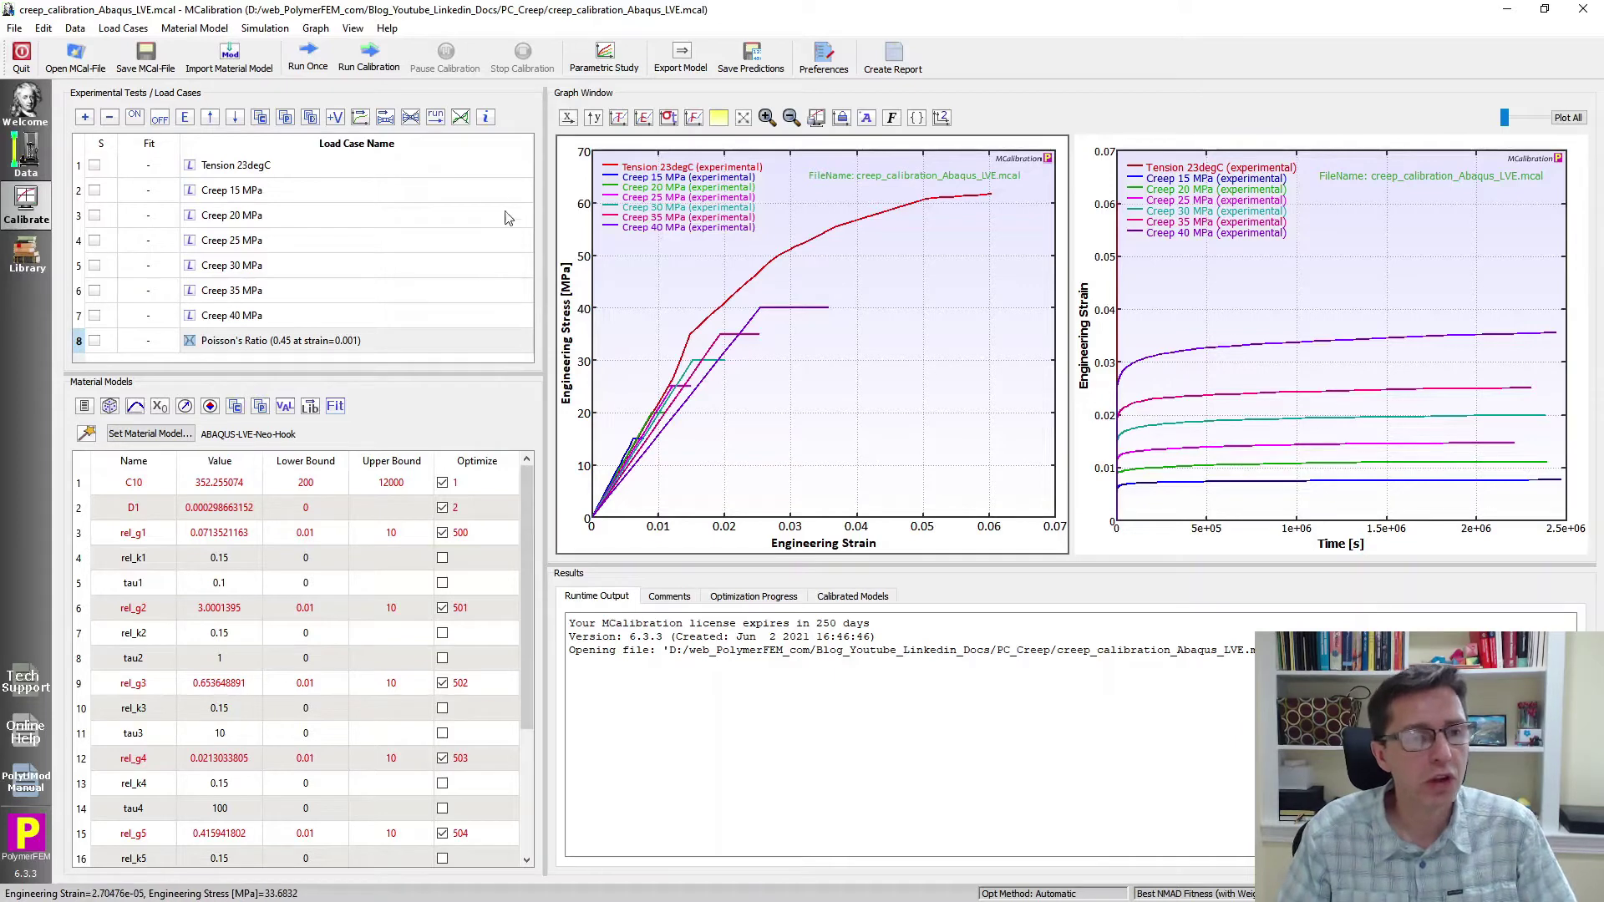
click(256, 170)
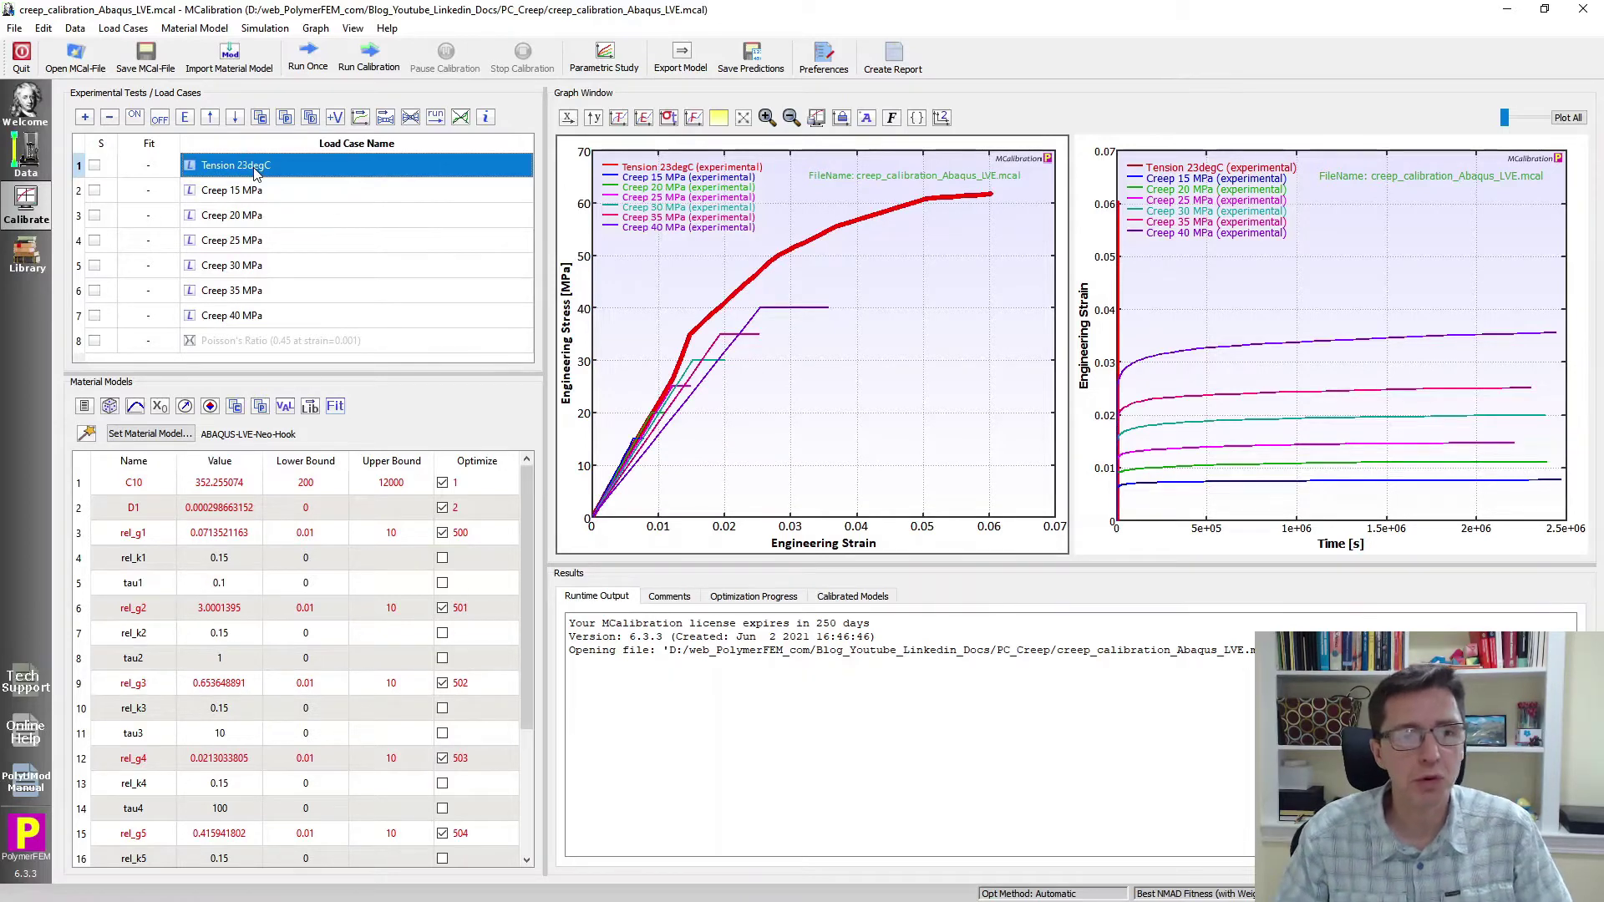
key(Down)
key(Down)
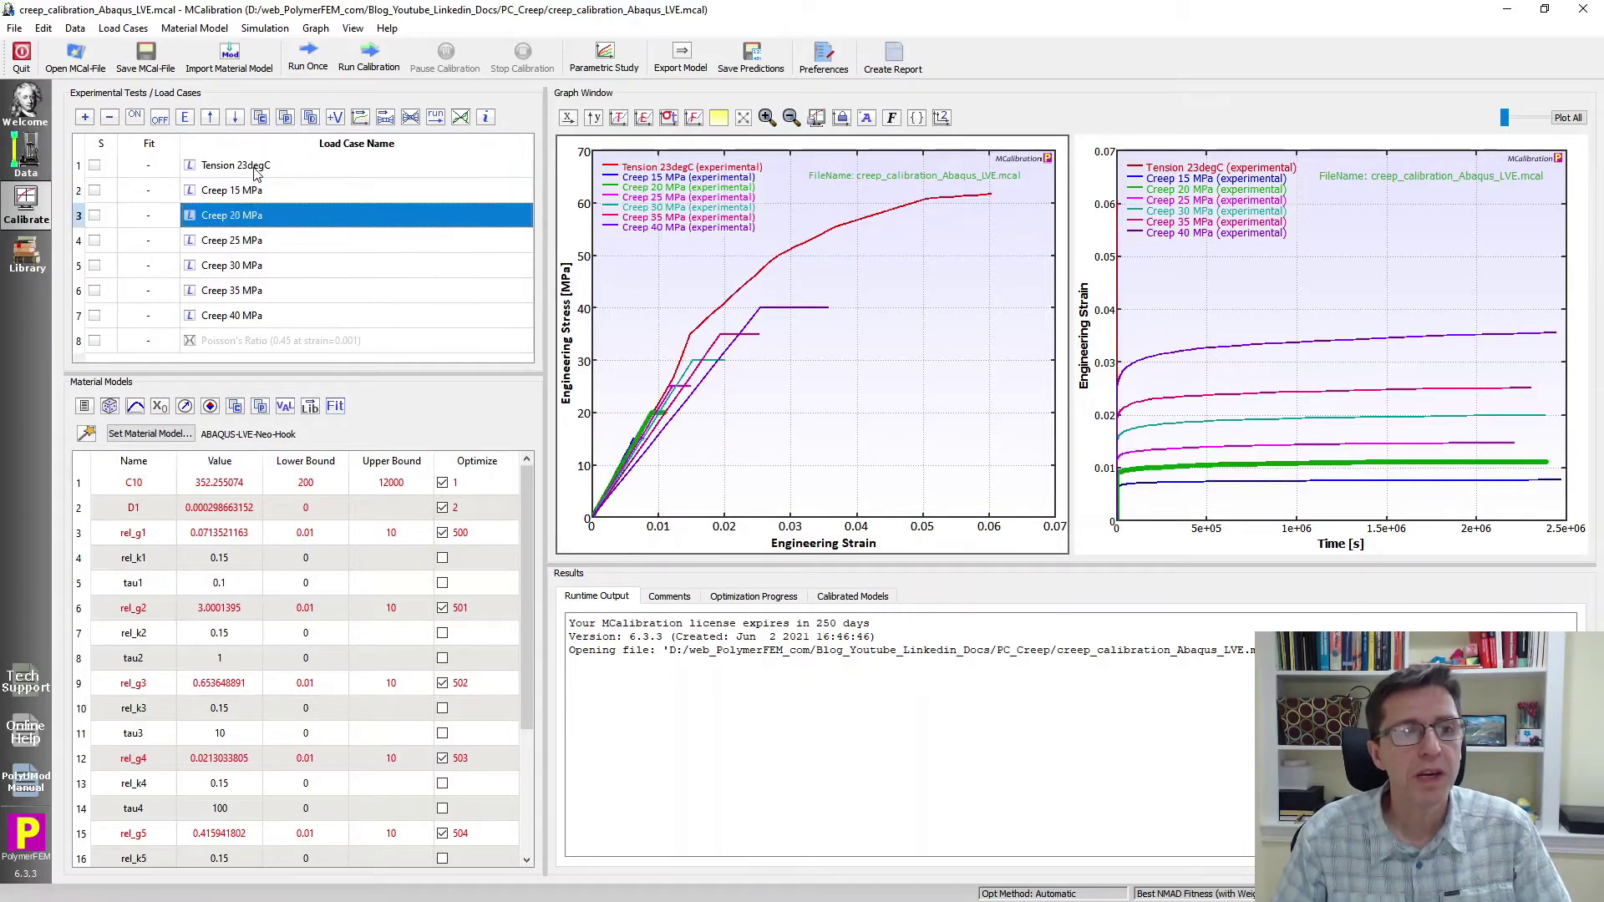
key(Down)
key(Down)
key(Down)
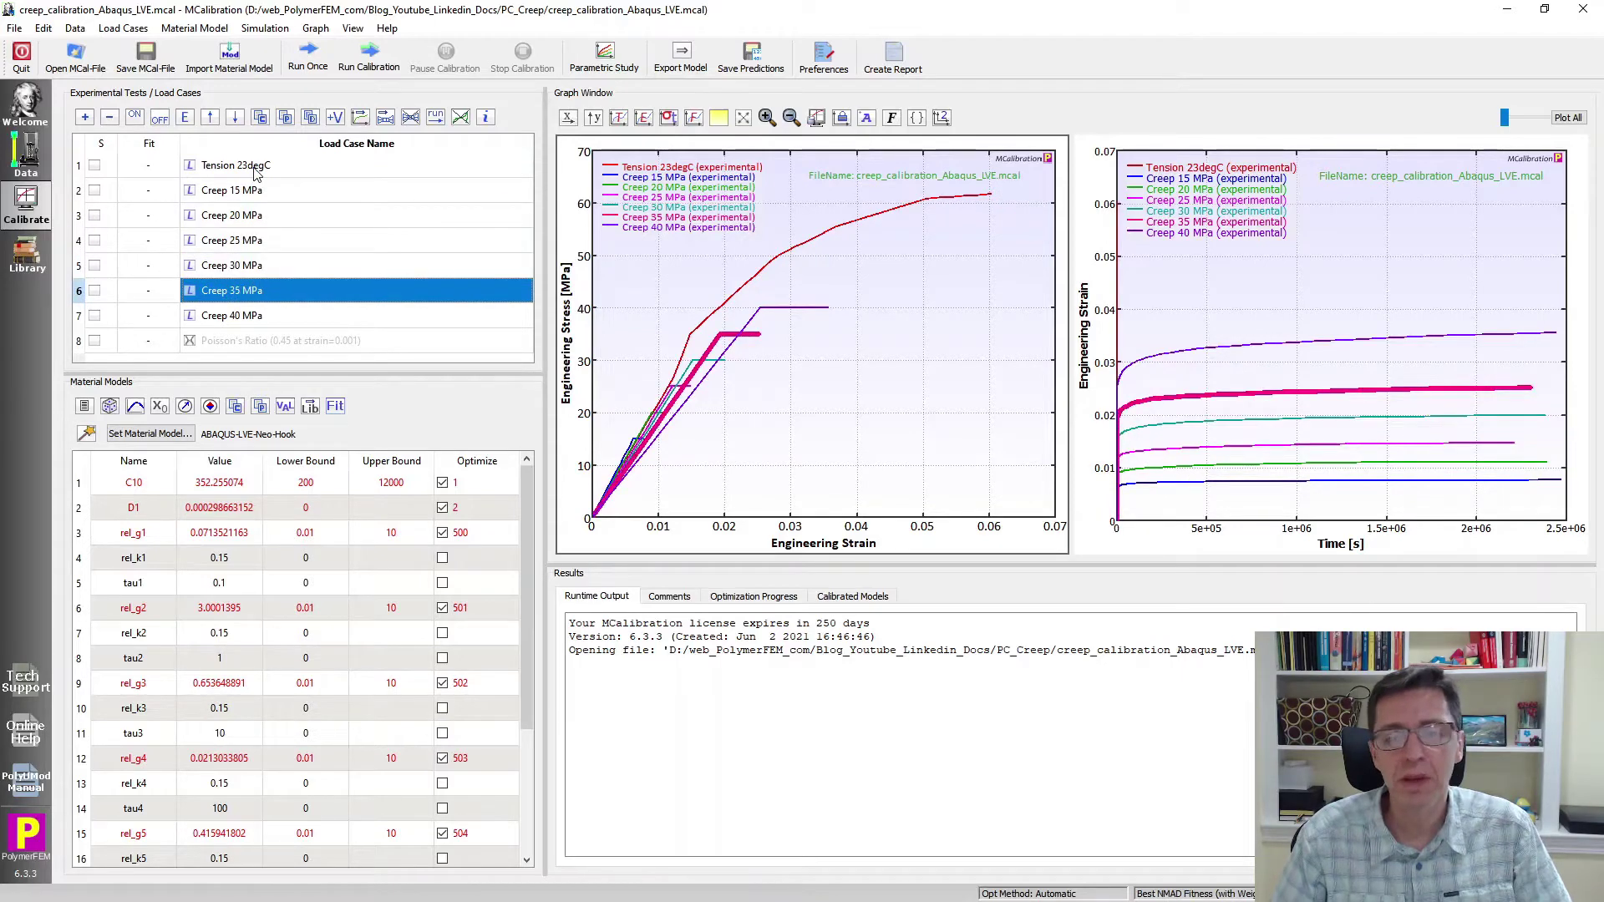
key(Down)
key(Down)
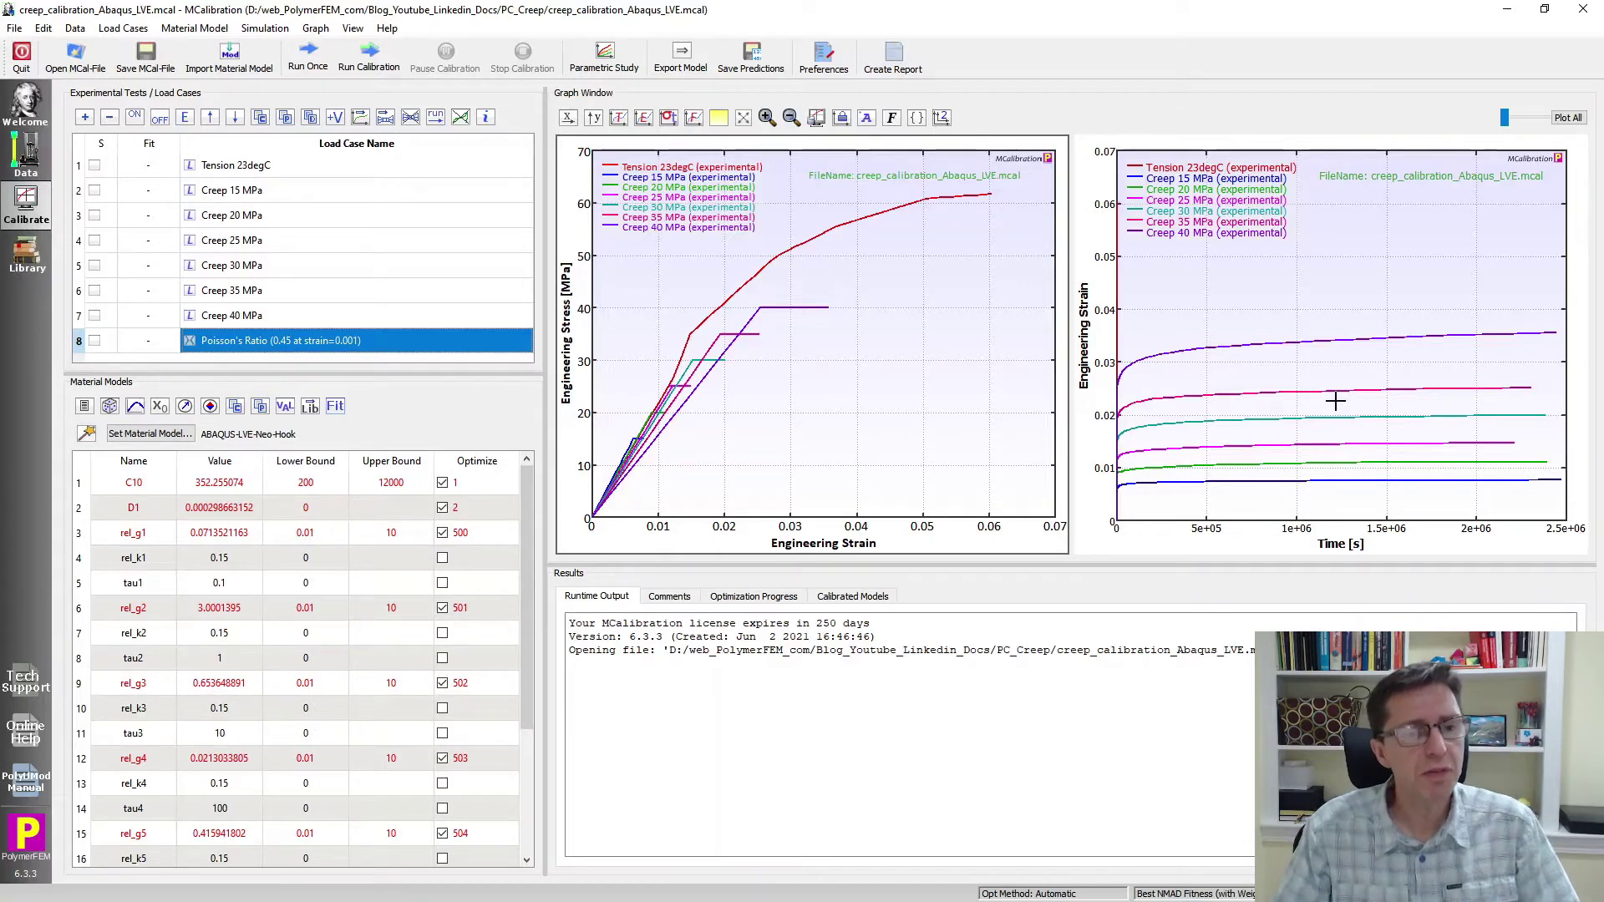
Browse the Creep 15 MPa data table, then open that load case's setup dialog
click(233, 195)
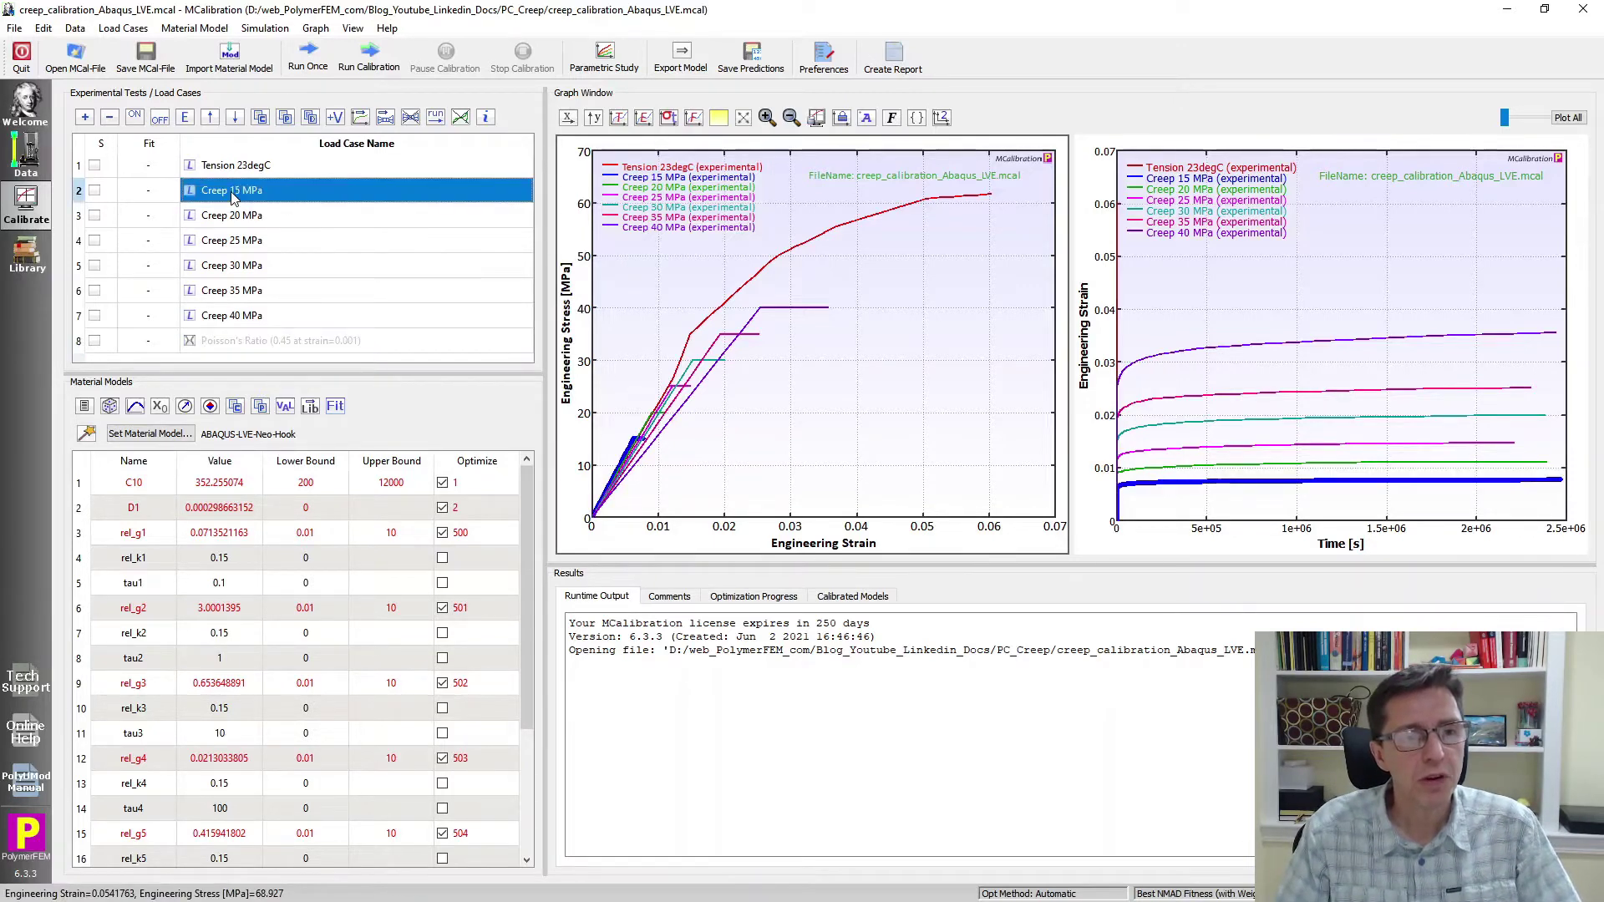
double_click(233, 194)
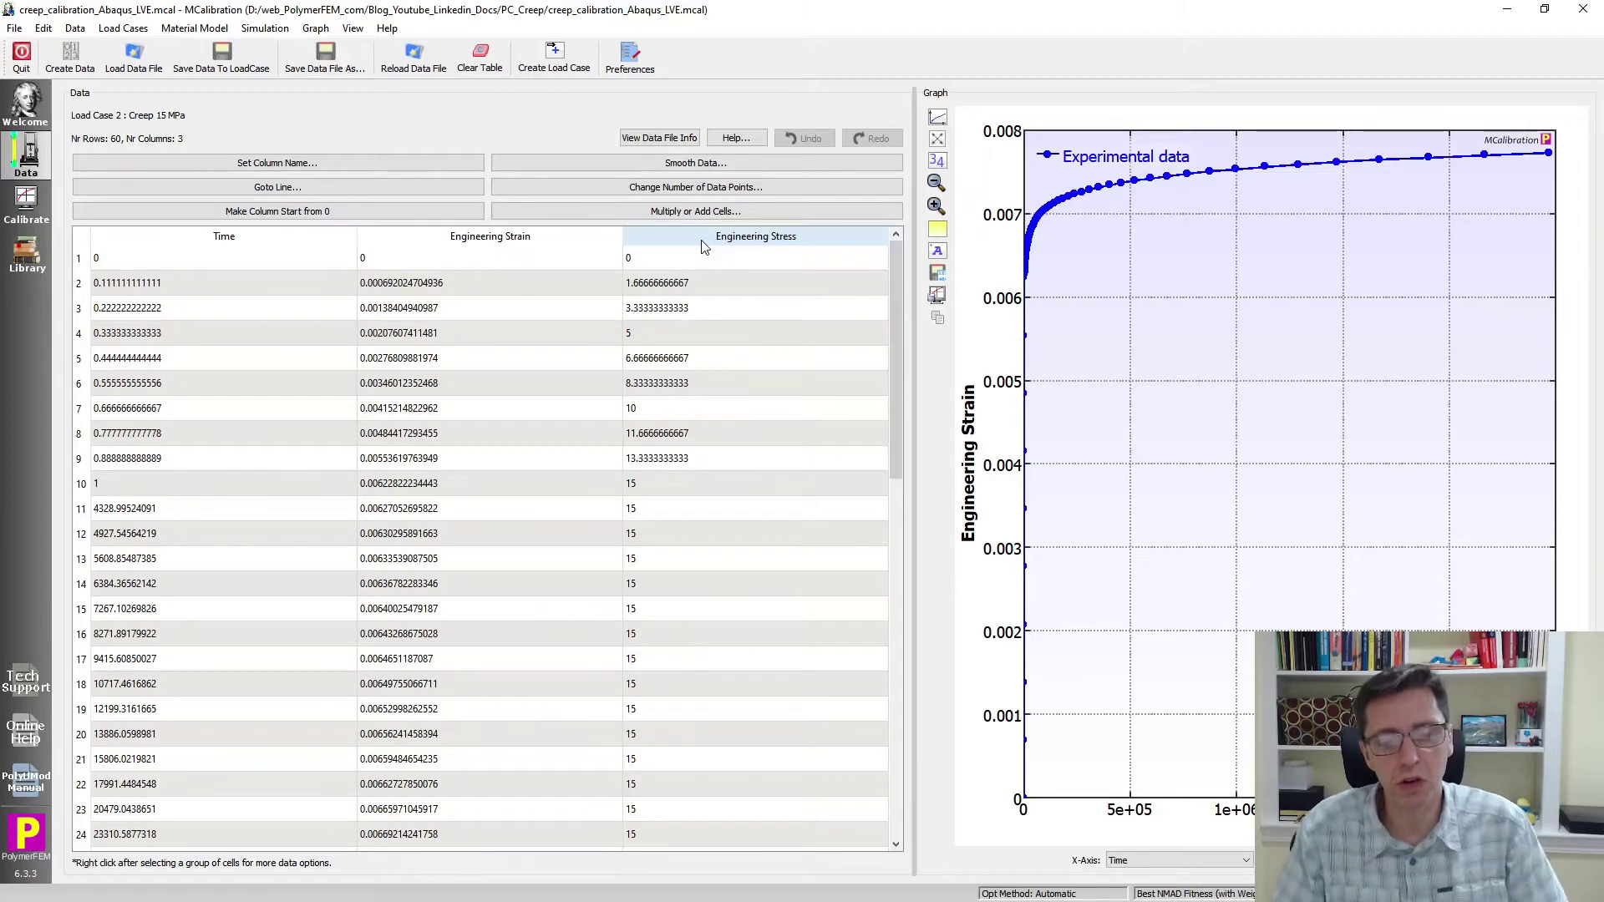
scroll(678, 511, down, 2)
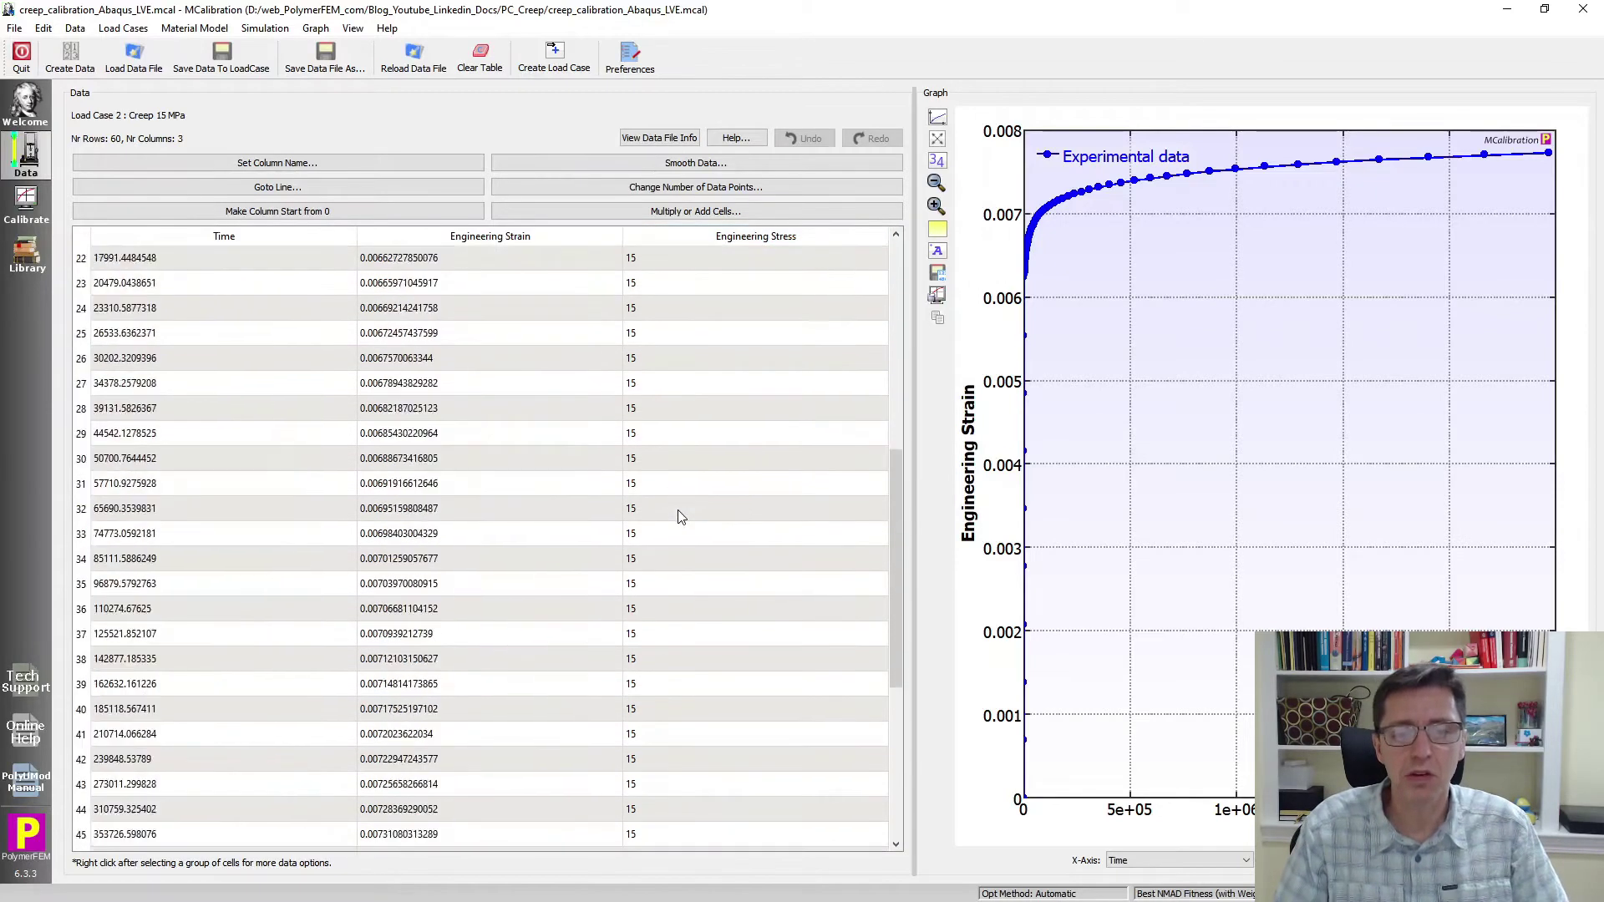
scroll(679, 517, up, 6)
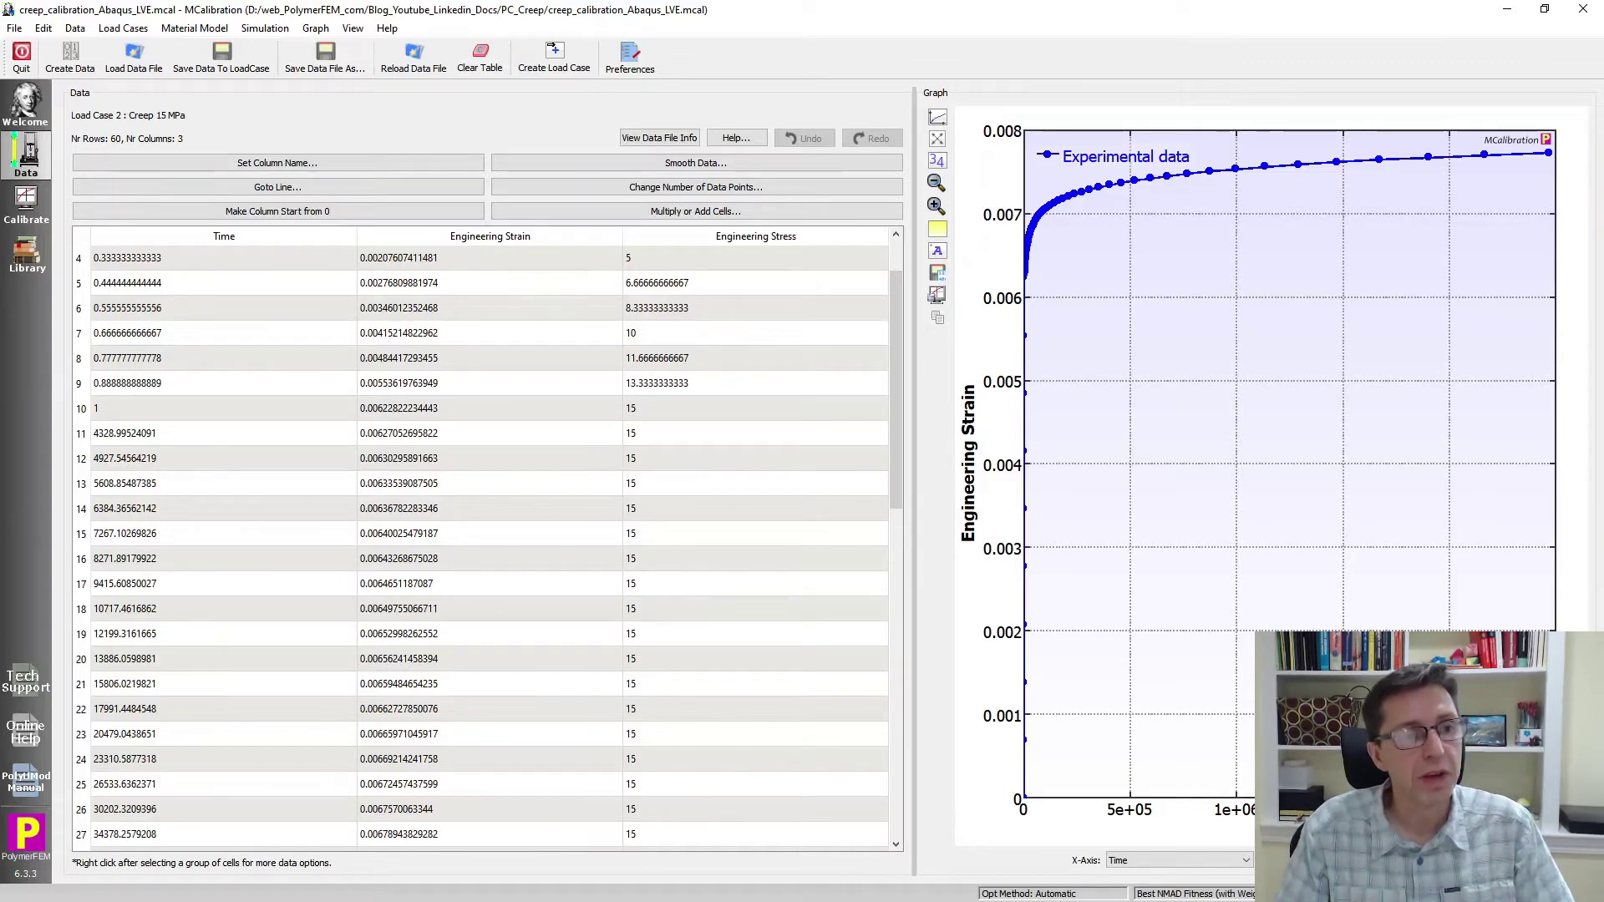
click(25, 205)
double_click(224, 192)
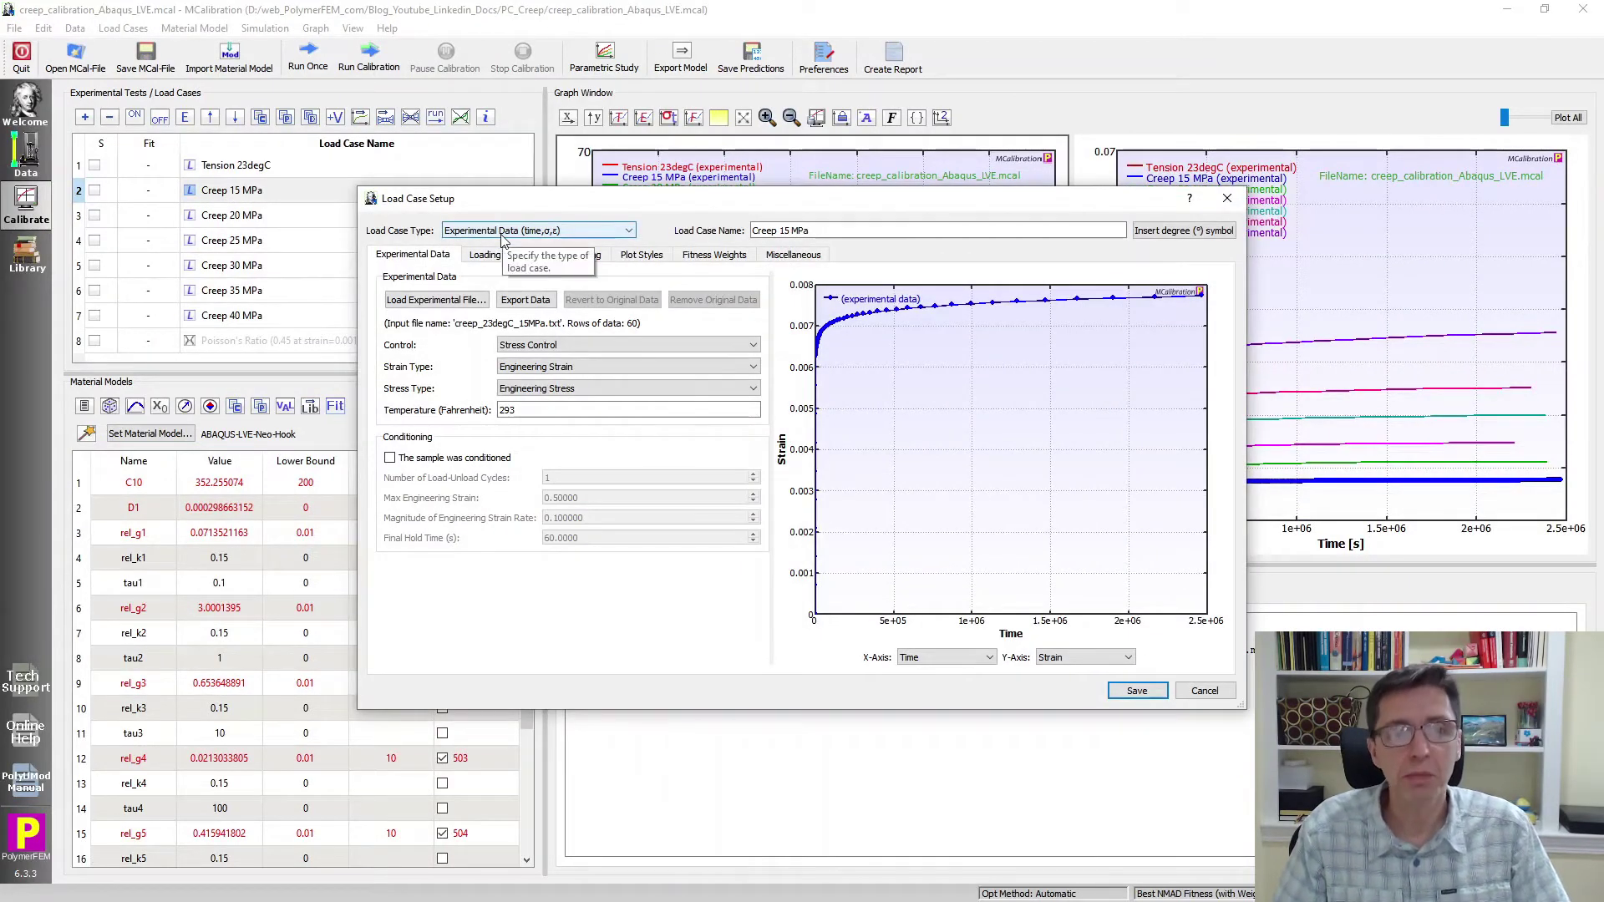
Browse the Load Case Type list, then cancel the Creep 15 MPa setup unchanged
click(552, 236)
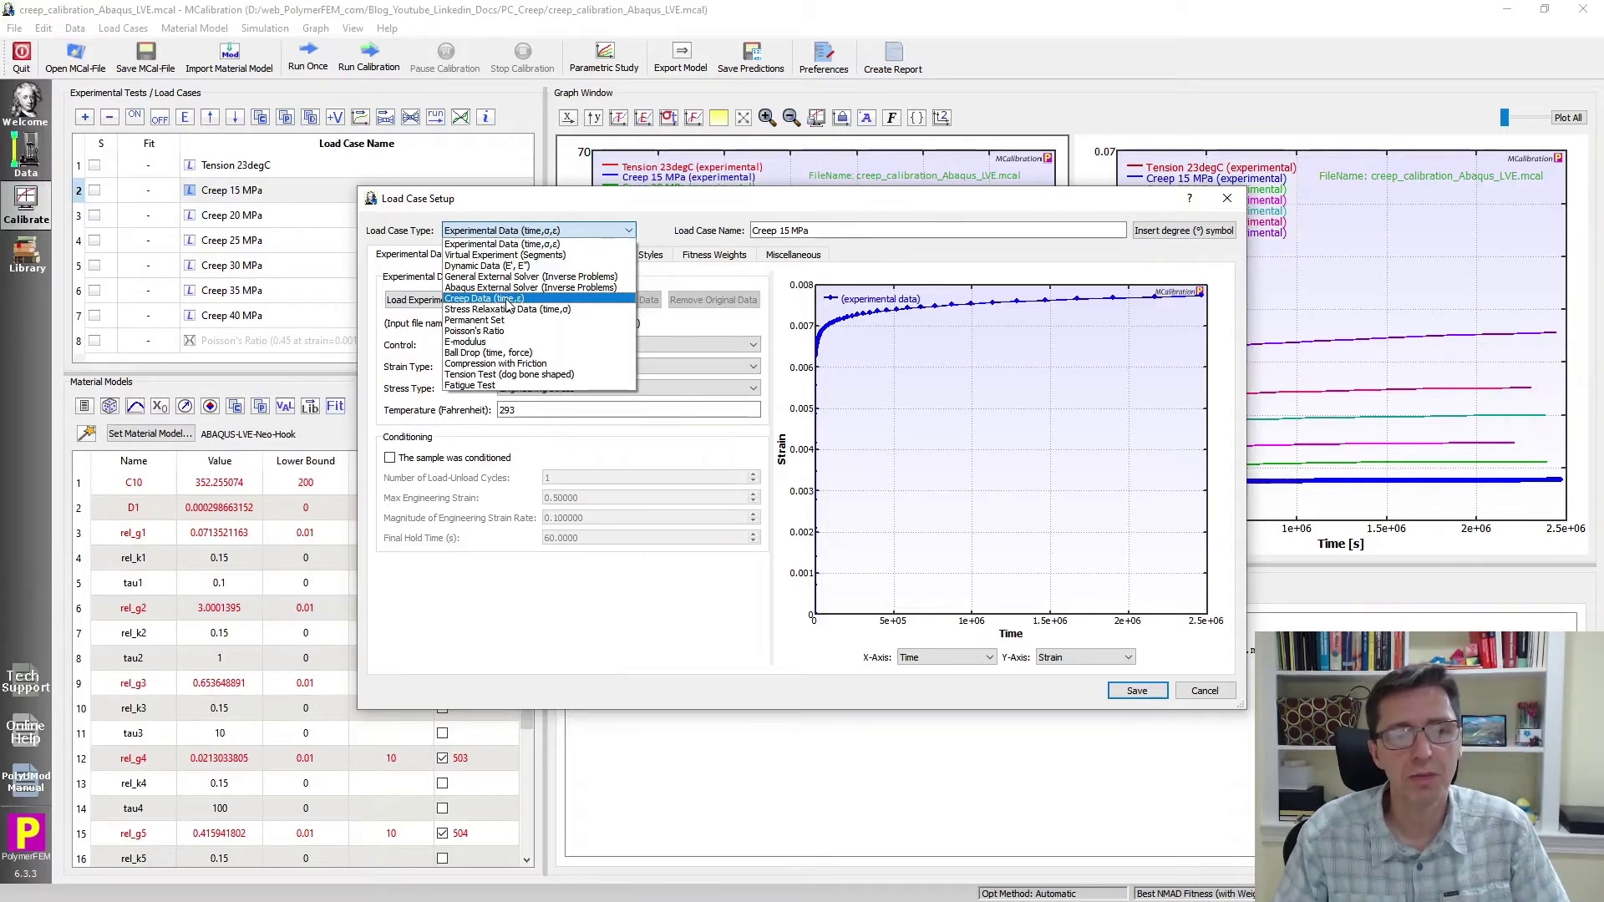
click(570, 208)
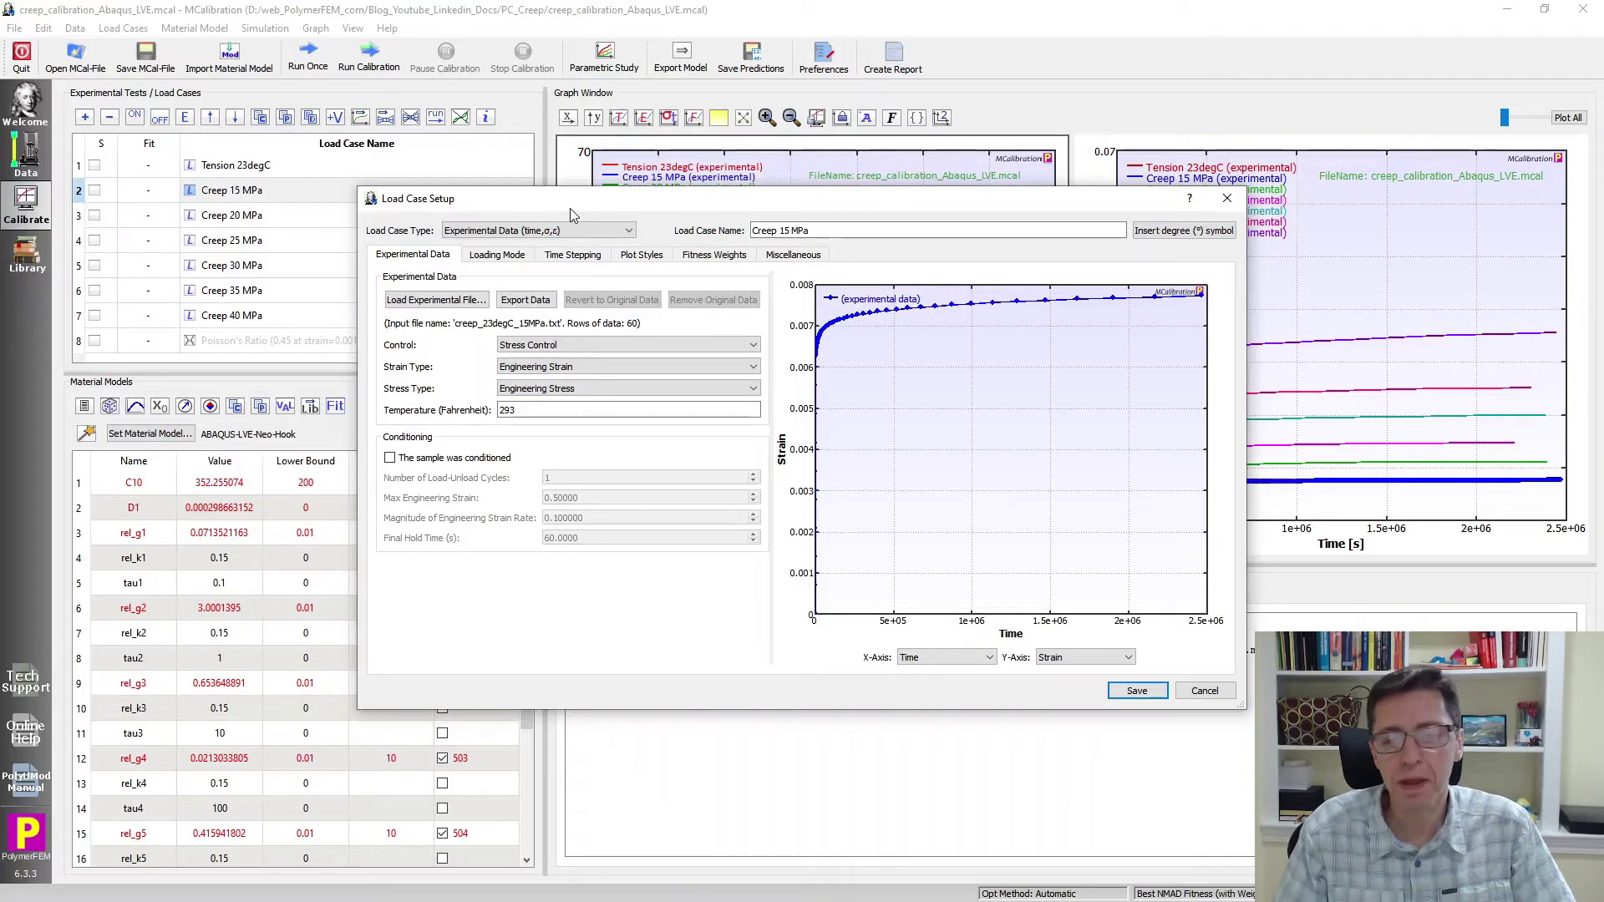
click(1204, 690)
Resize the panels so parameter rows 1–22 of ABAQUS-LVE-Neo-Hook are all visible
drag(260, 383, 299, 325)
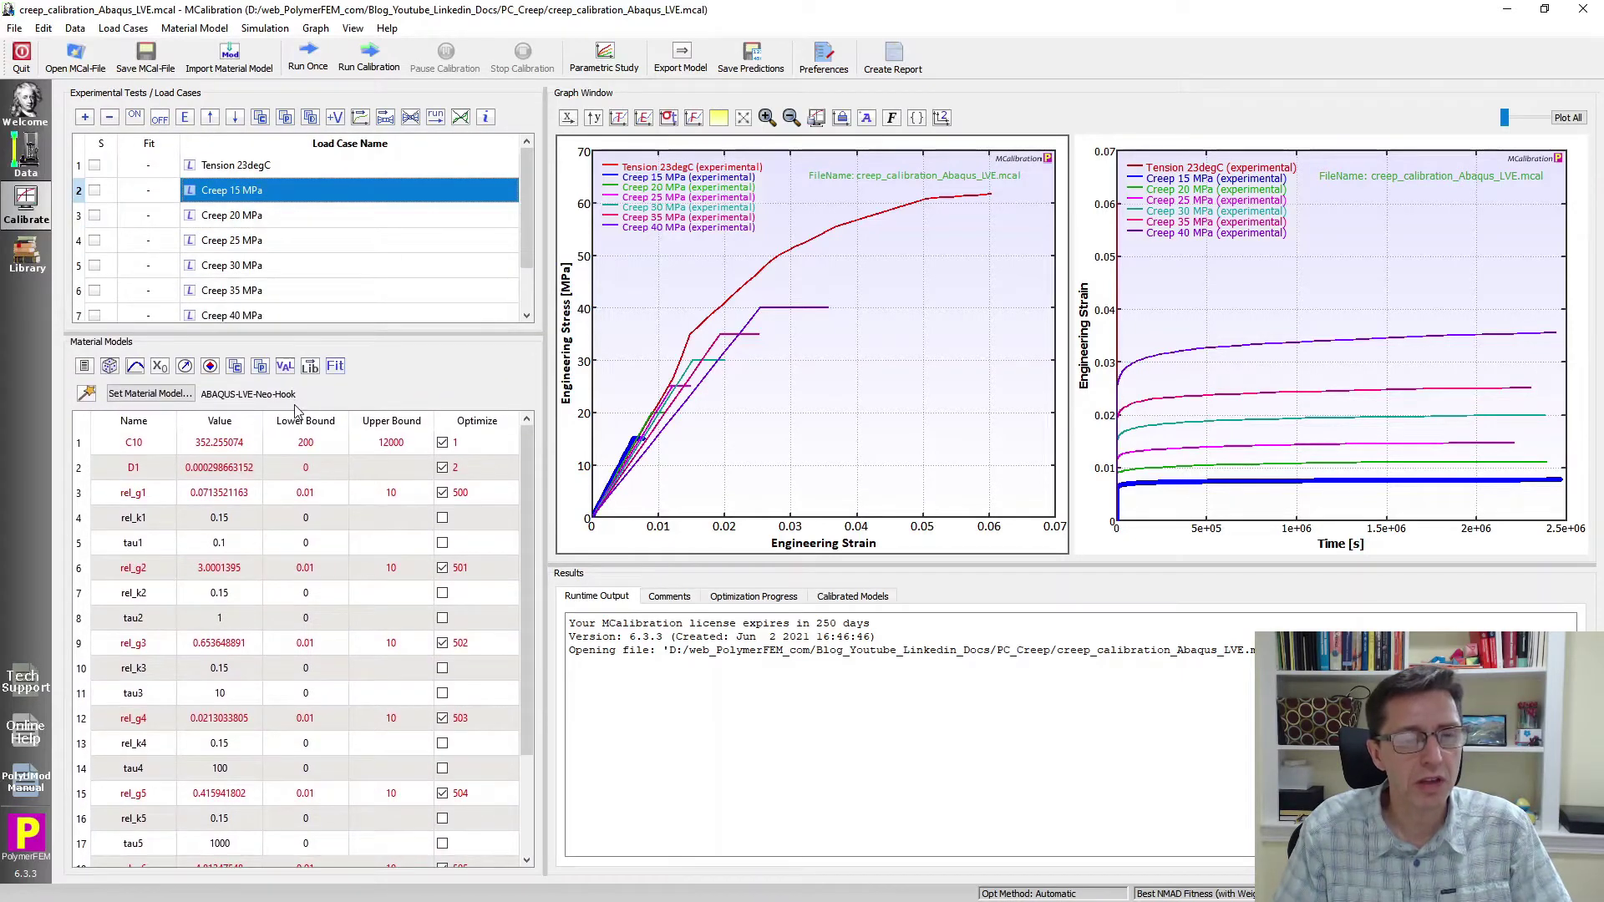
scroll(384, 268, down, 1)
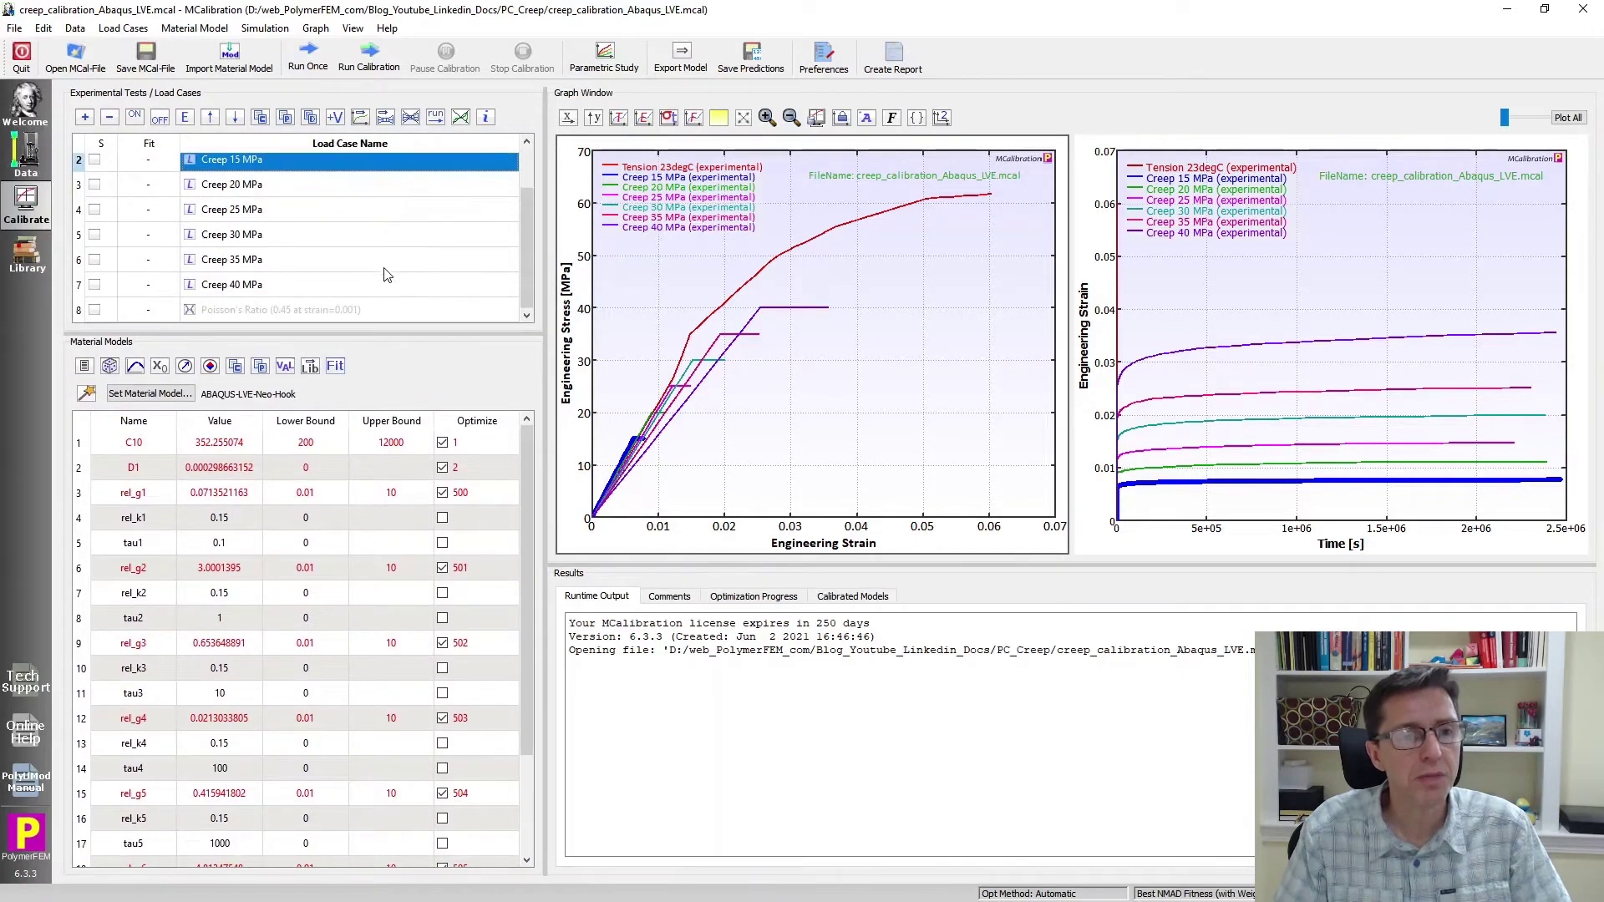
click(370, 310)
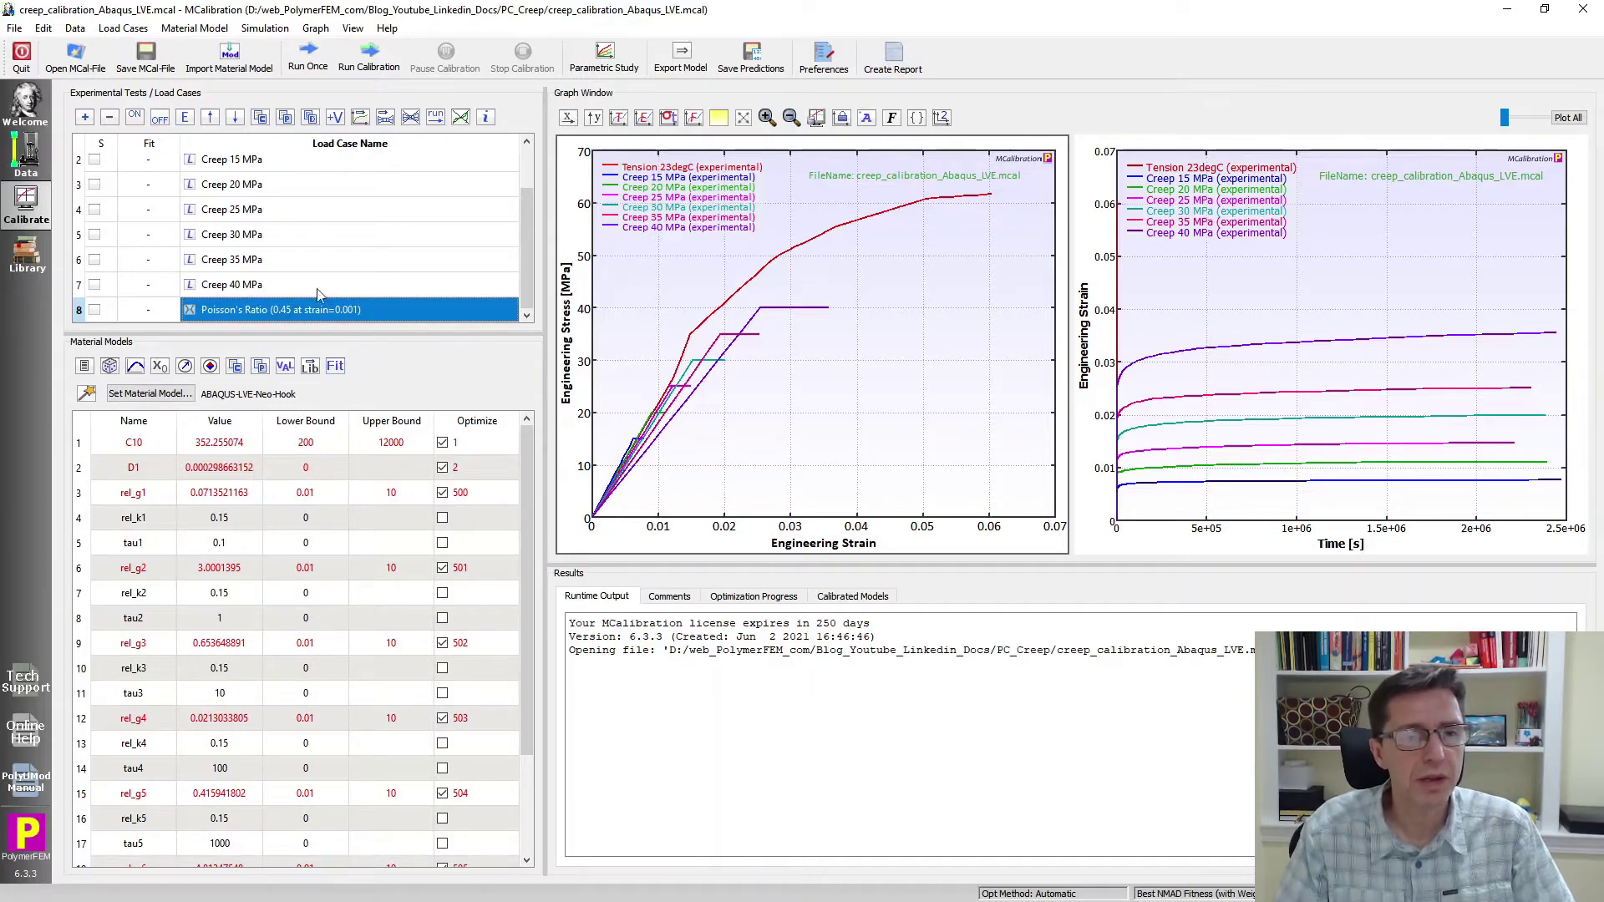
drag(321, 331, 346, 181)
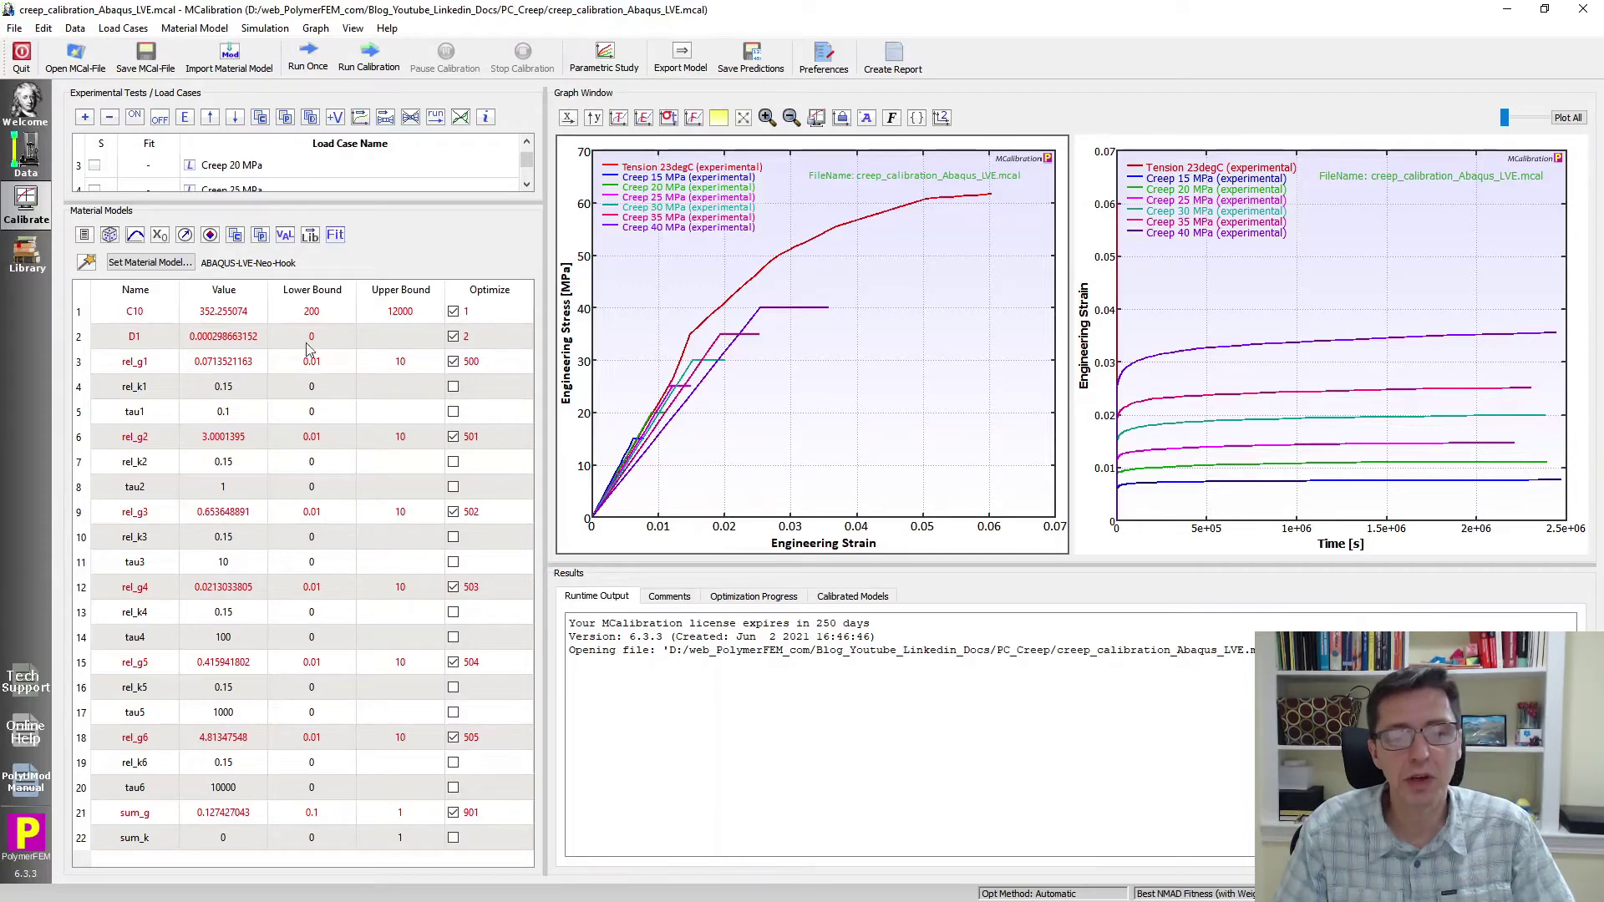
Run the ABAQUS-LVE-Neo-Hook model once and check its 14.74 NMAD fitness
click(306, 56)
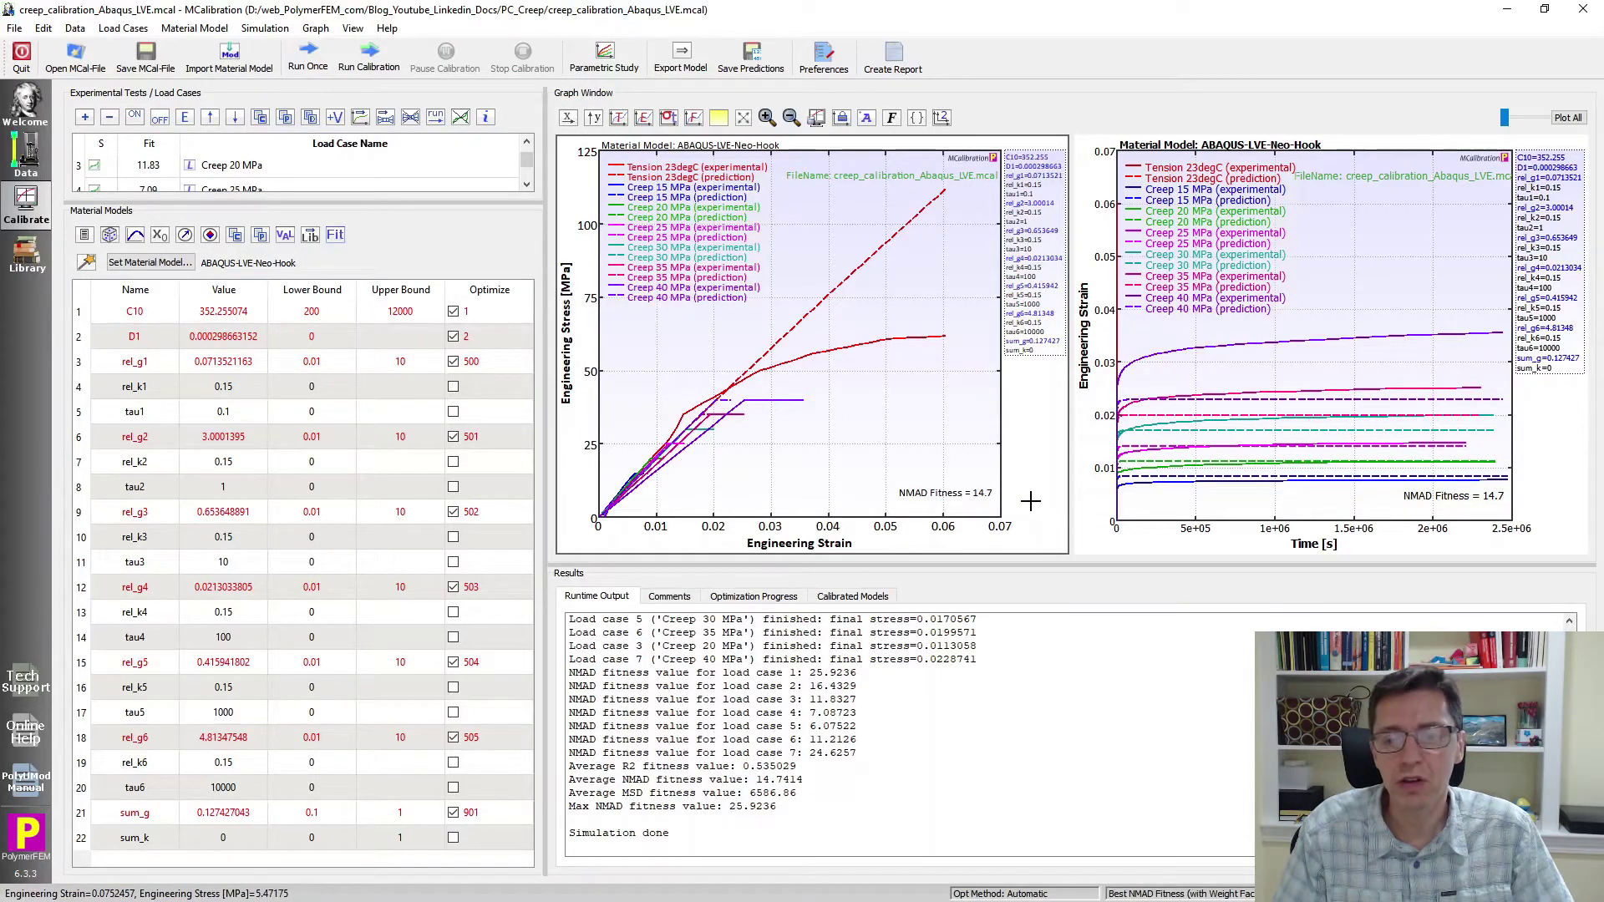
click(973, 494)
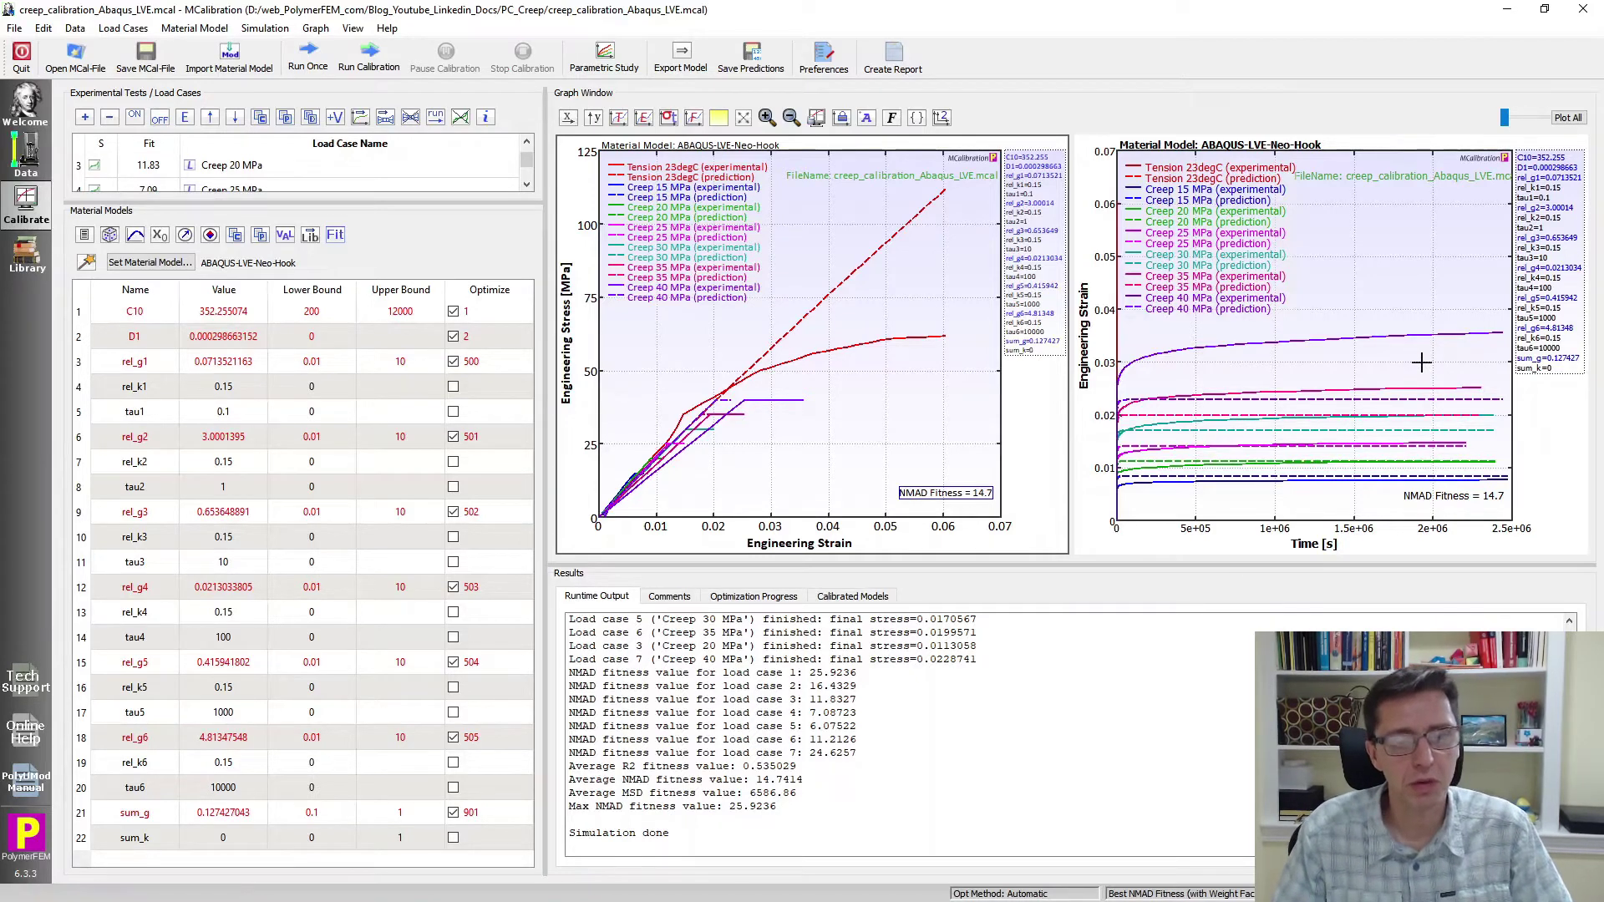
Close the Neo-Hook calibration and show creep_calibration_Ansys_LE_Creep.mcal with all eight load cases listed
click(1571, 15)
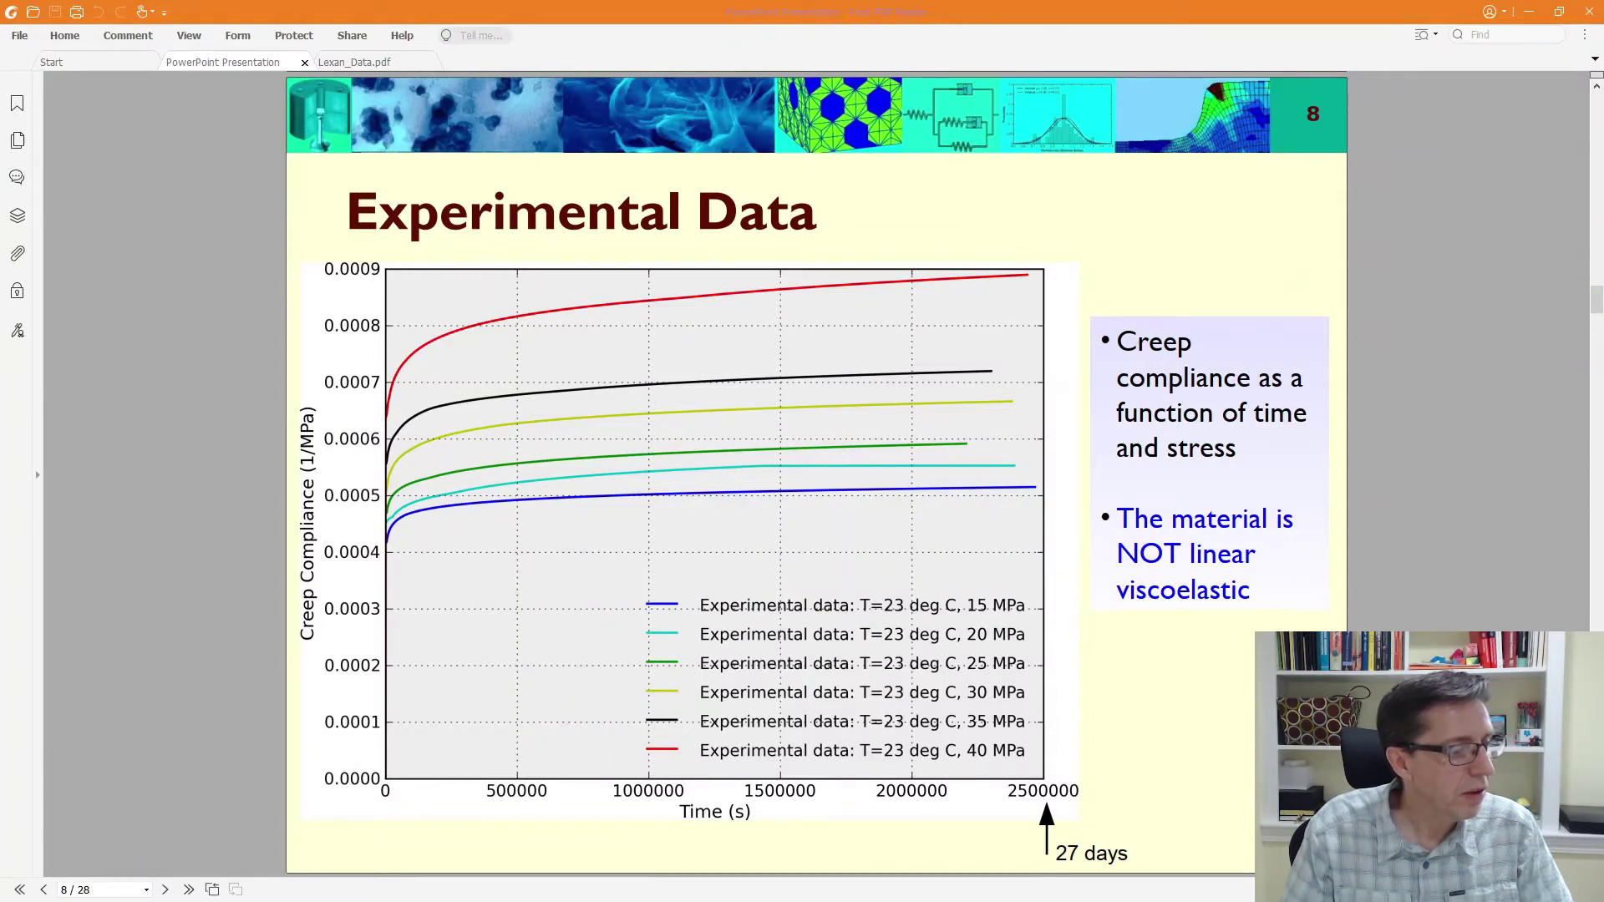
key(alt+Tab)
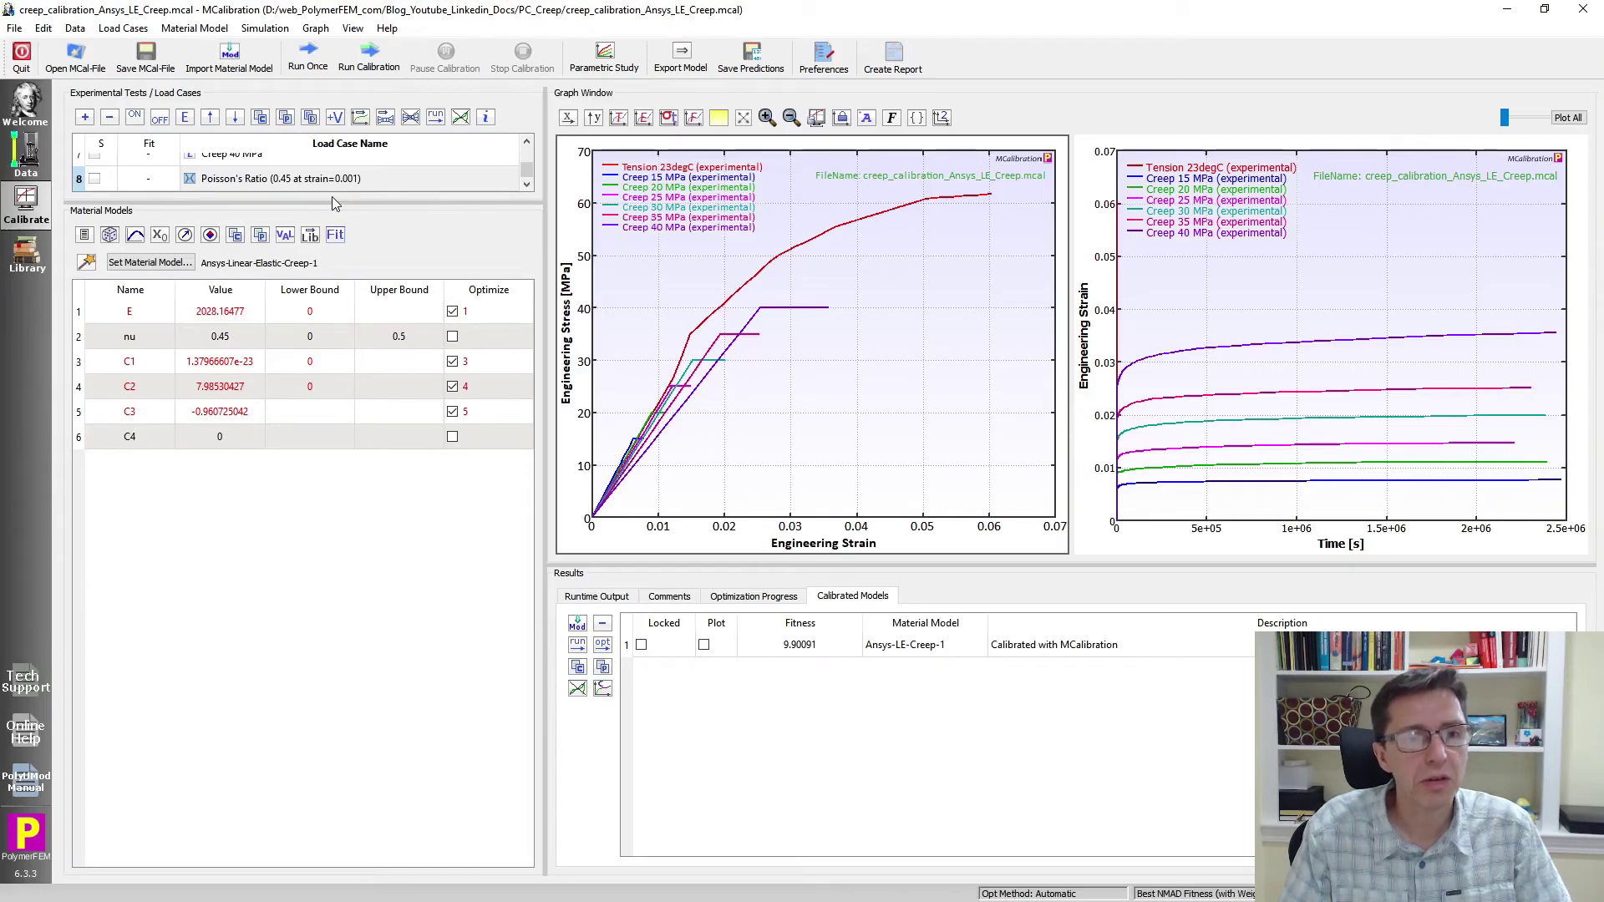
drag(331, 201, 303, 439)
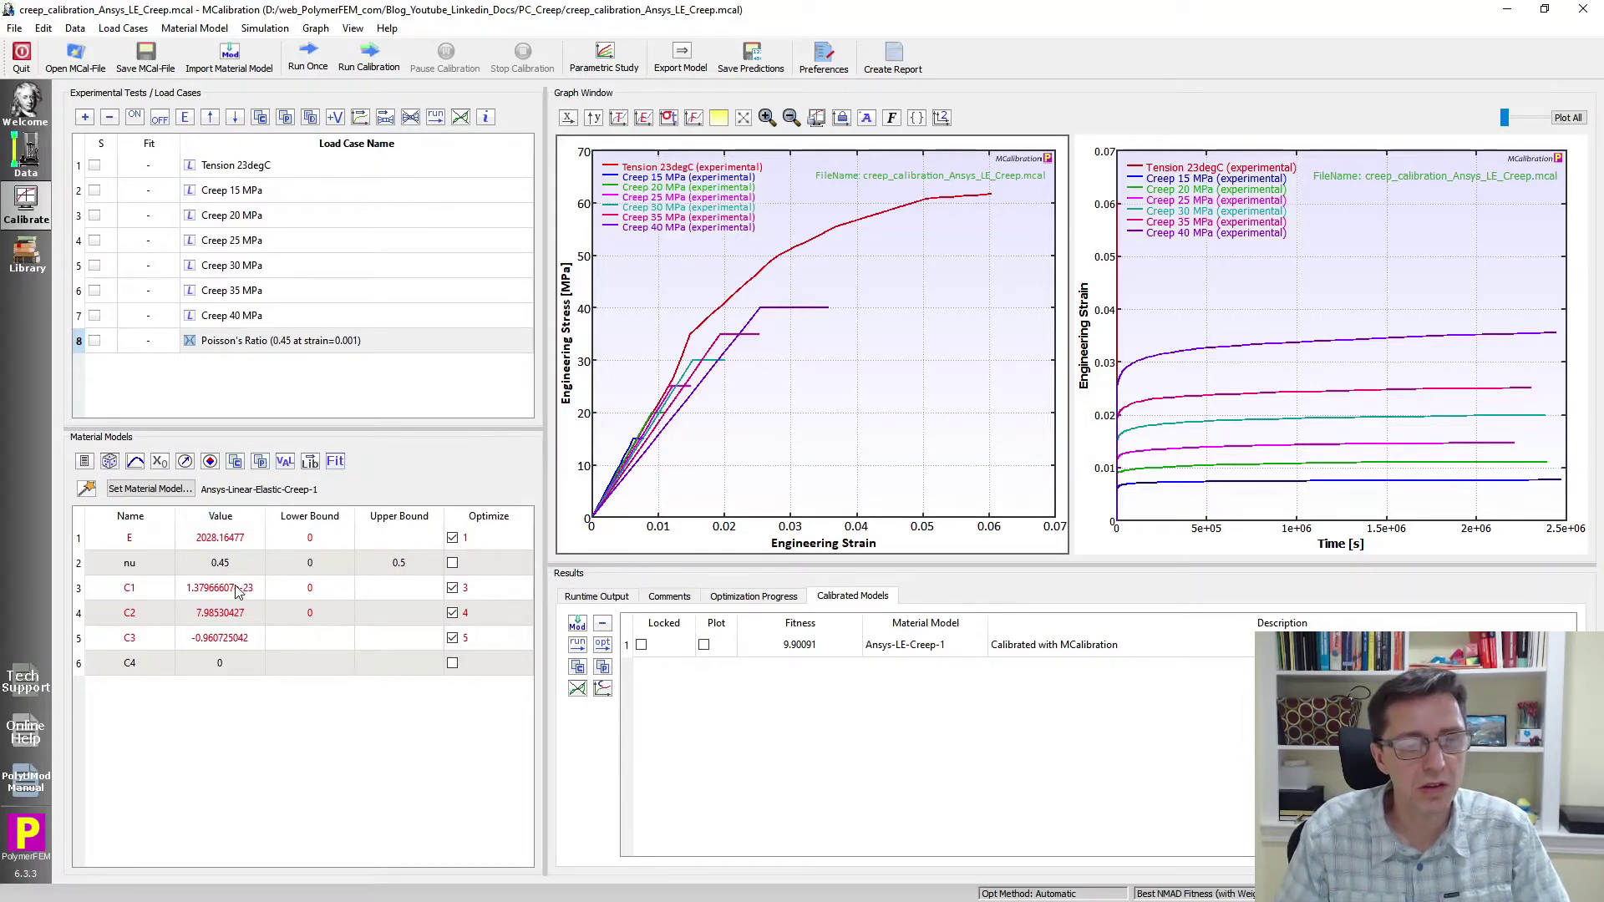
Keep the current material model, then run the Ansys creep model once for NMAD 9.9
click(167, 489)
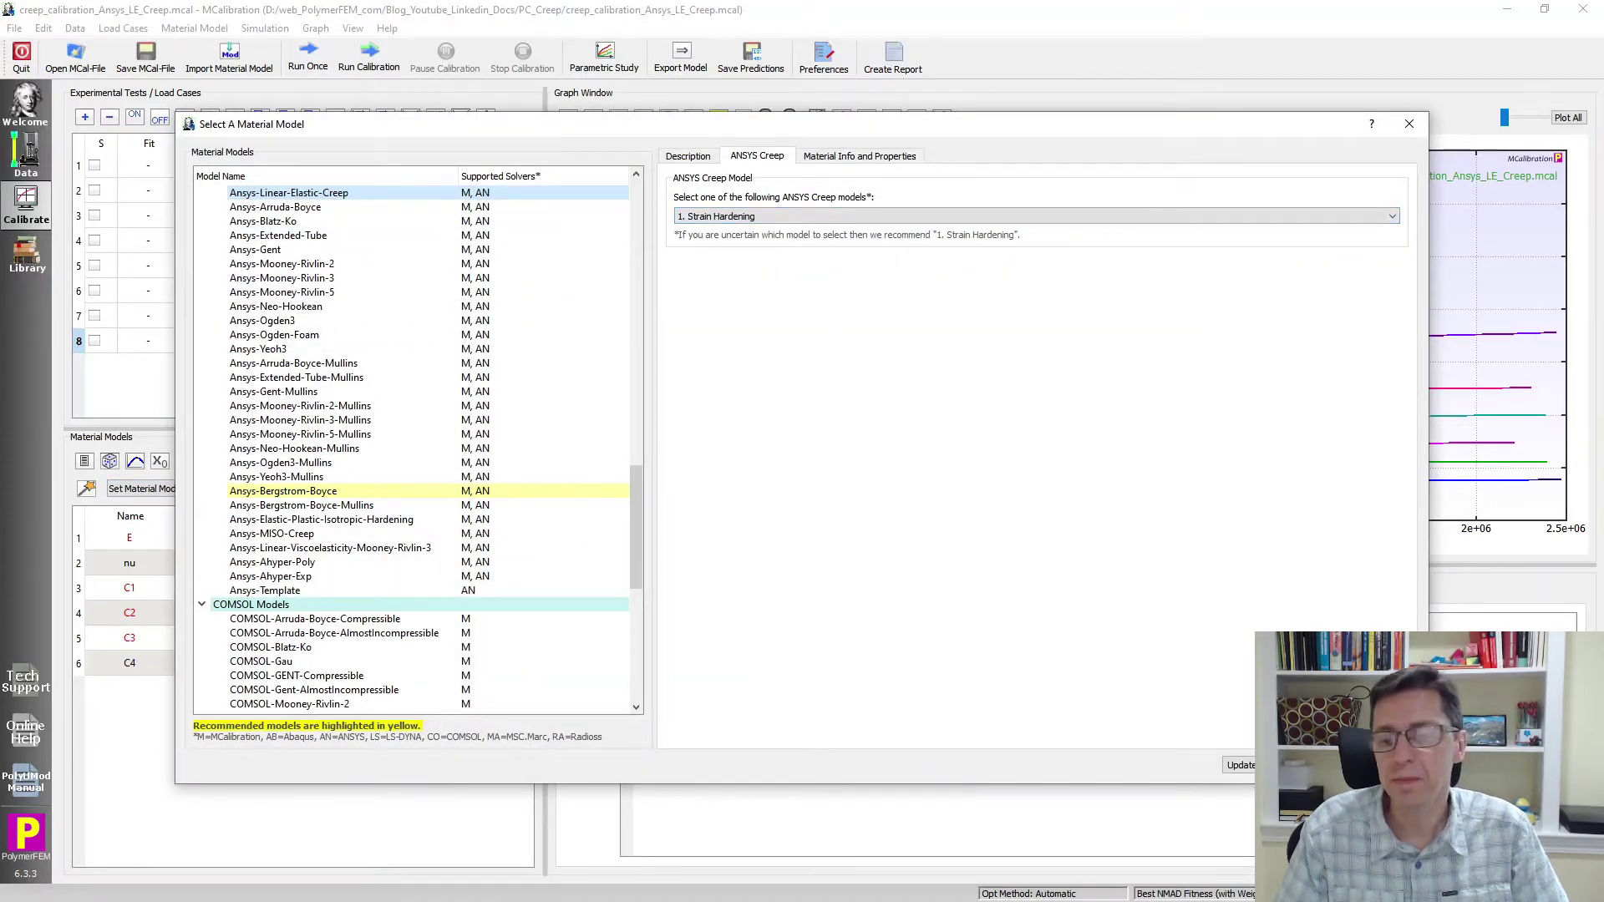
click(1242, 765)
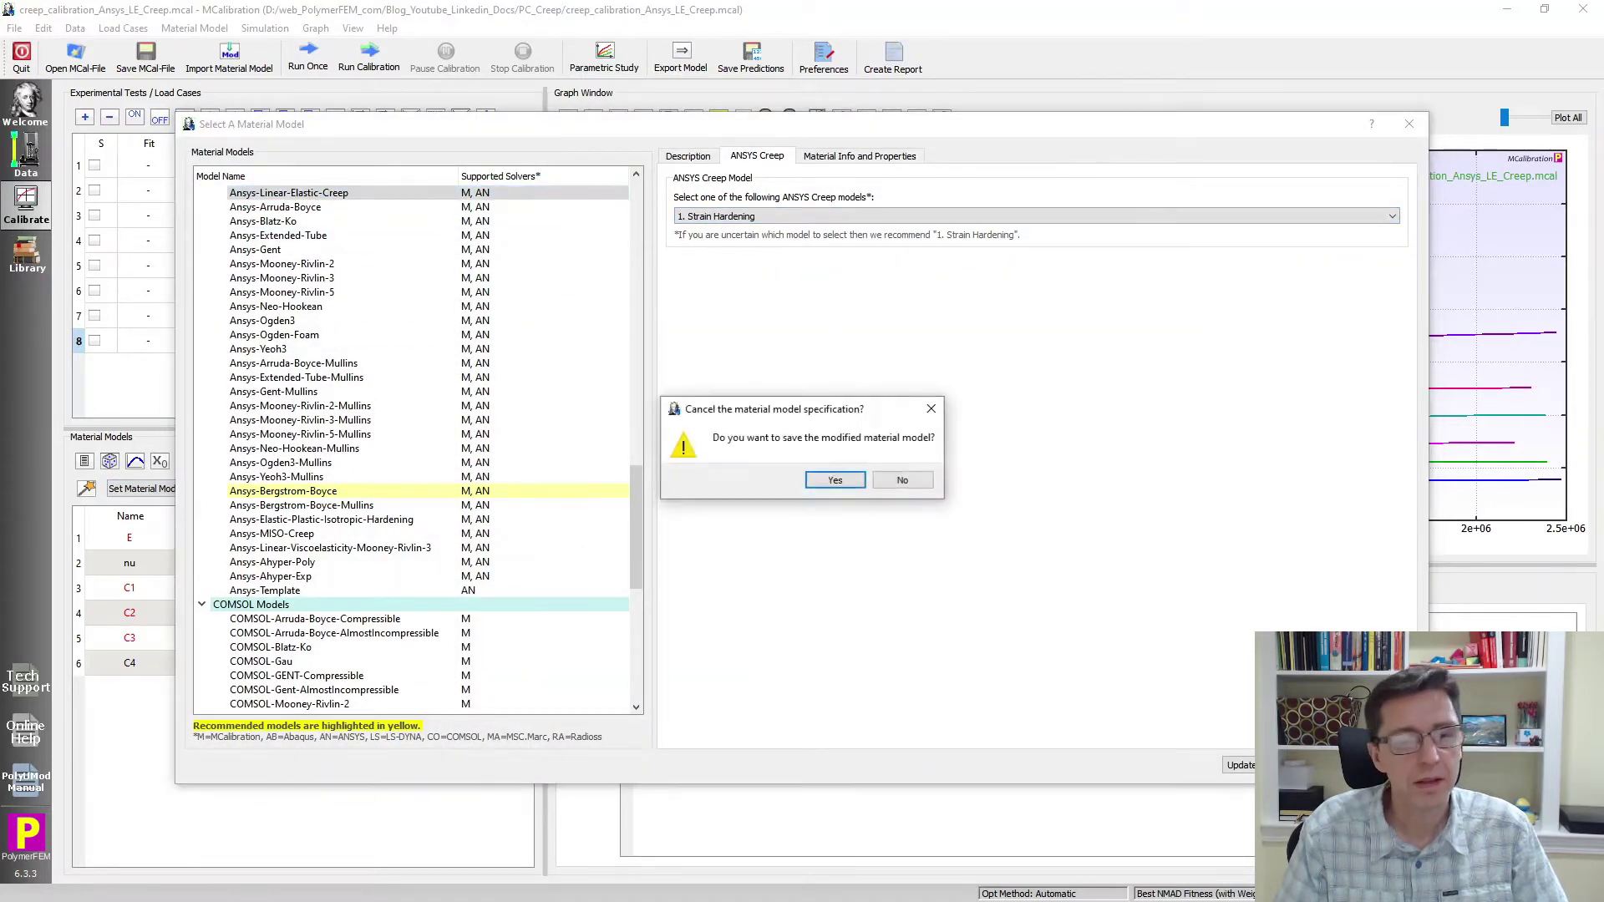
click(885, 477)
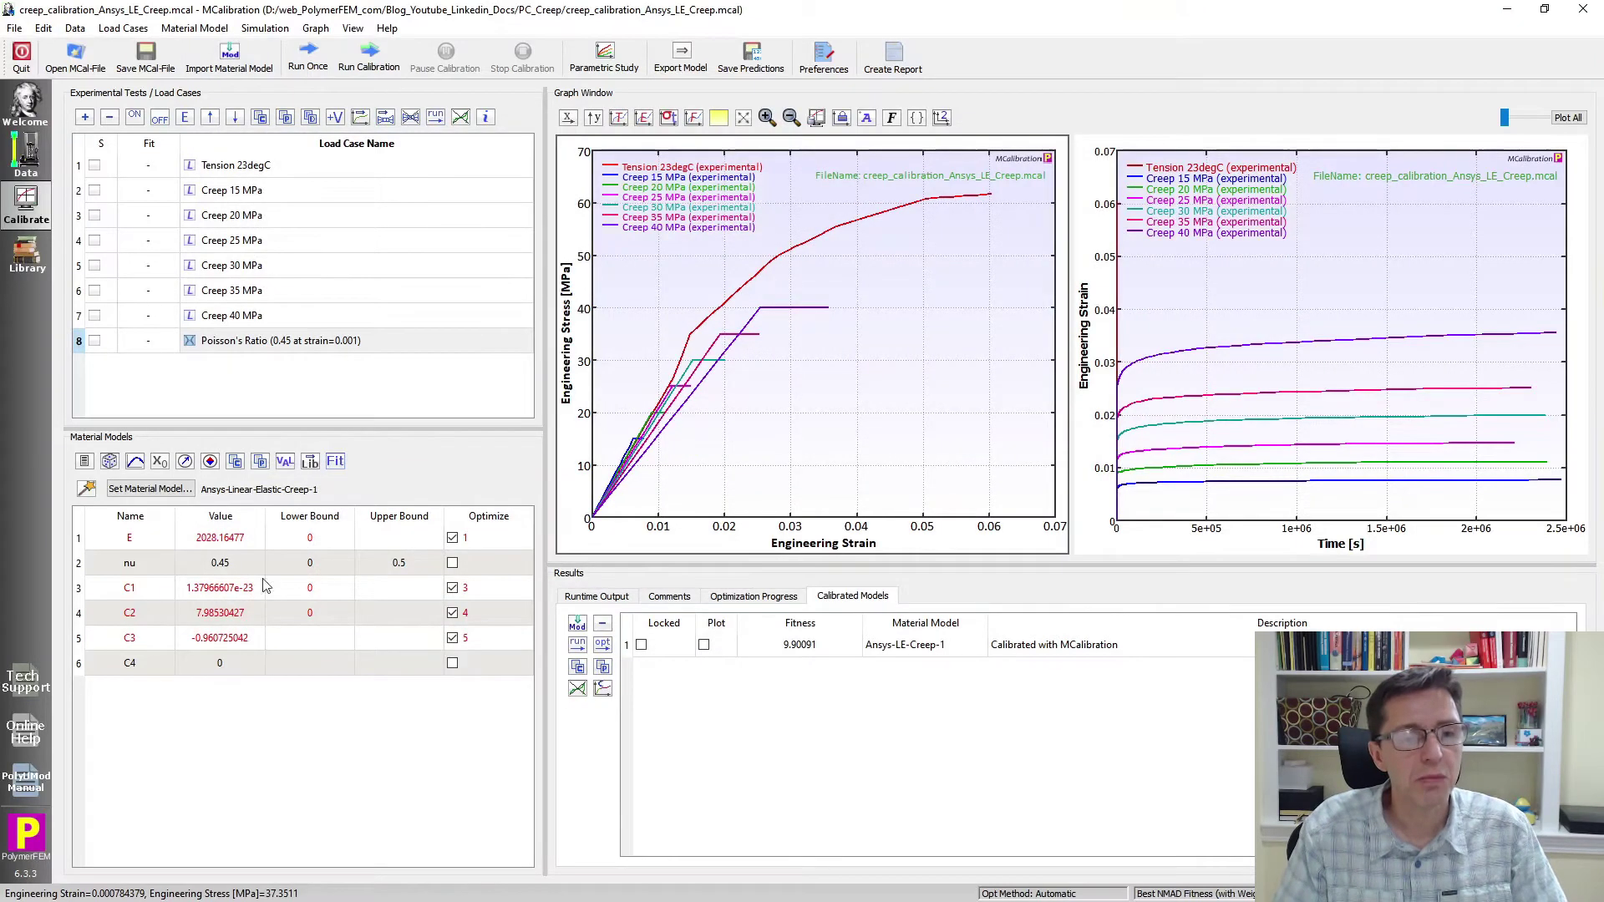
click(307, 57)
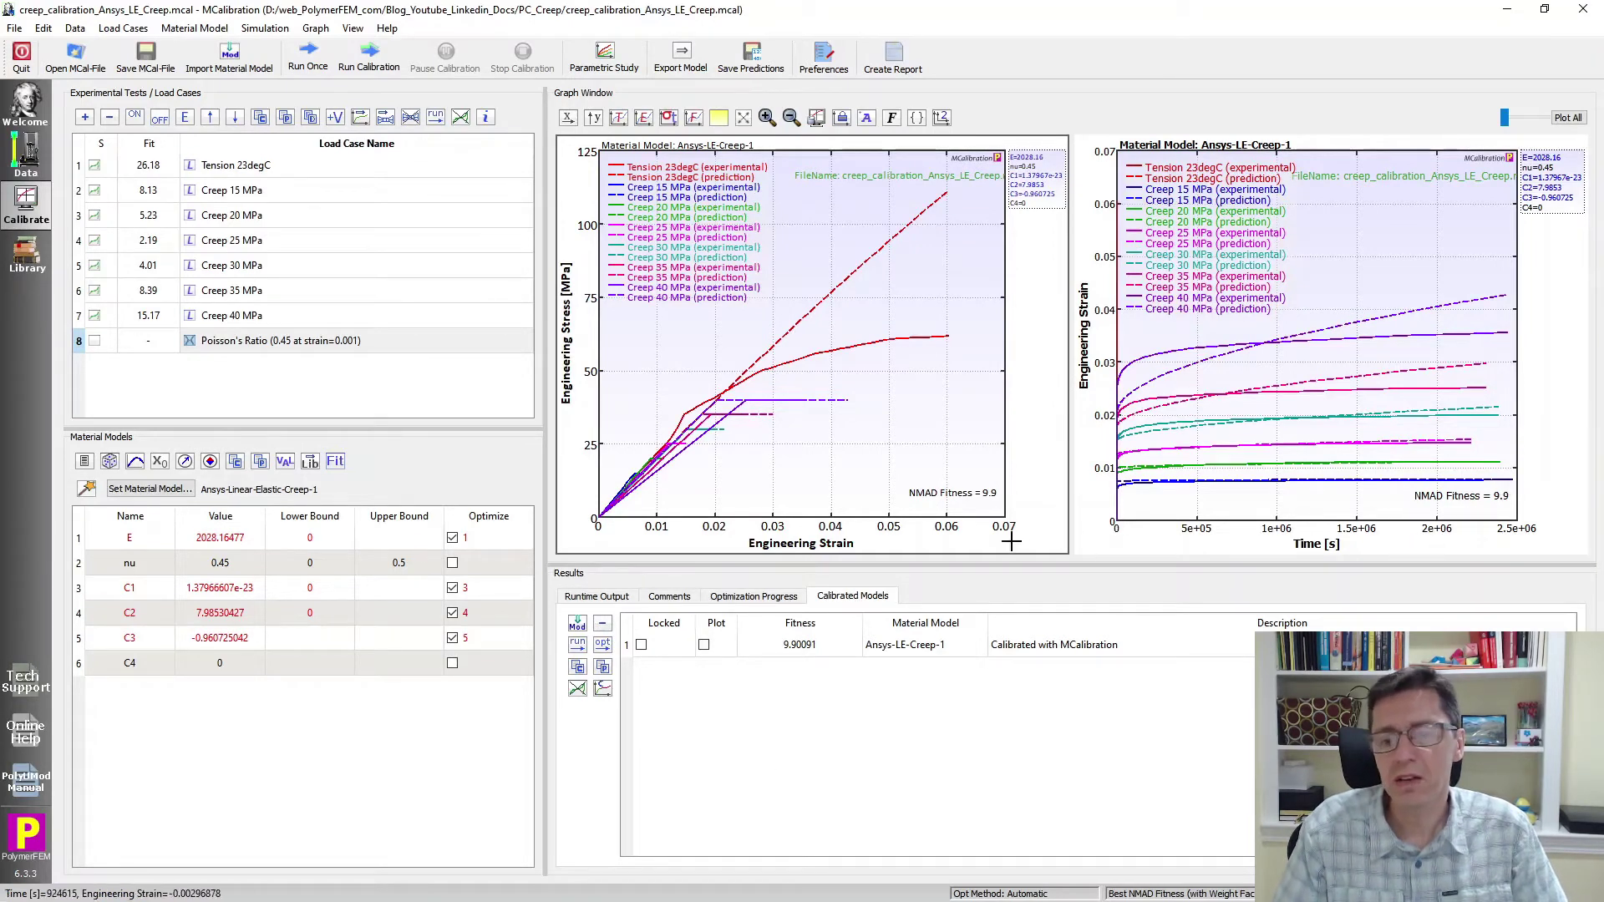
Close the linear elastic creep calibration in MCalibration
click(988, 492)
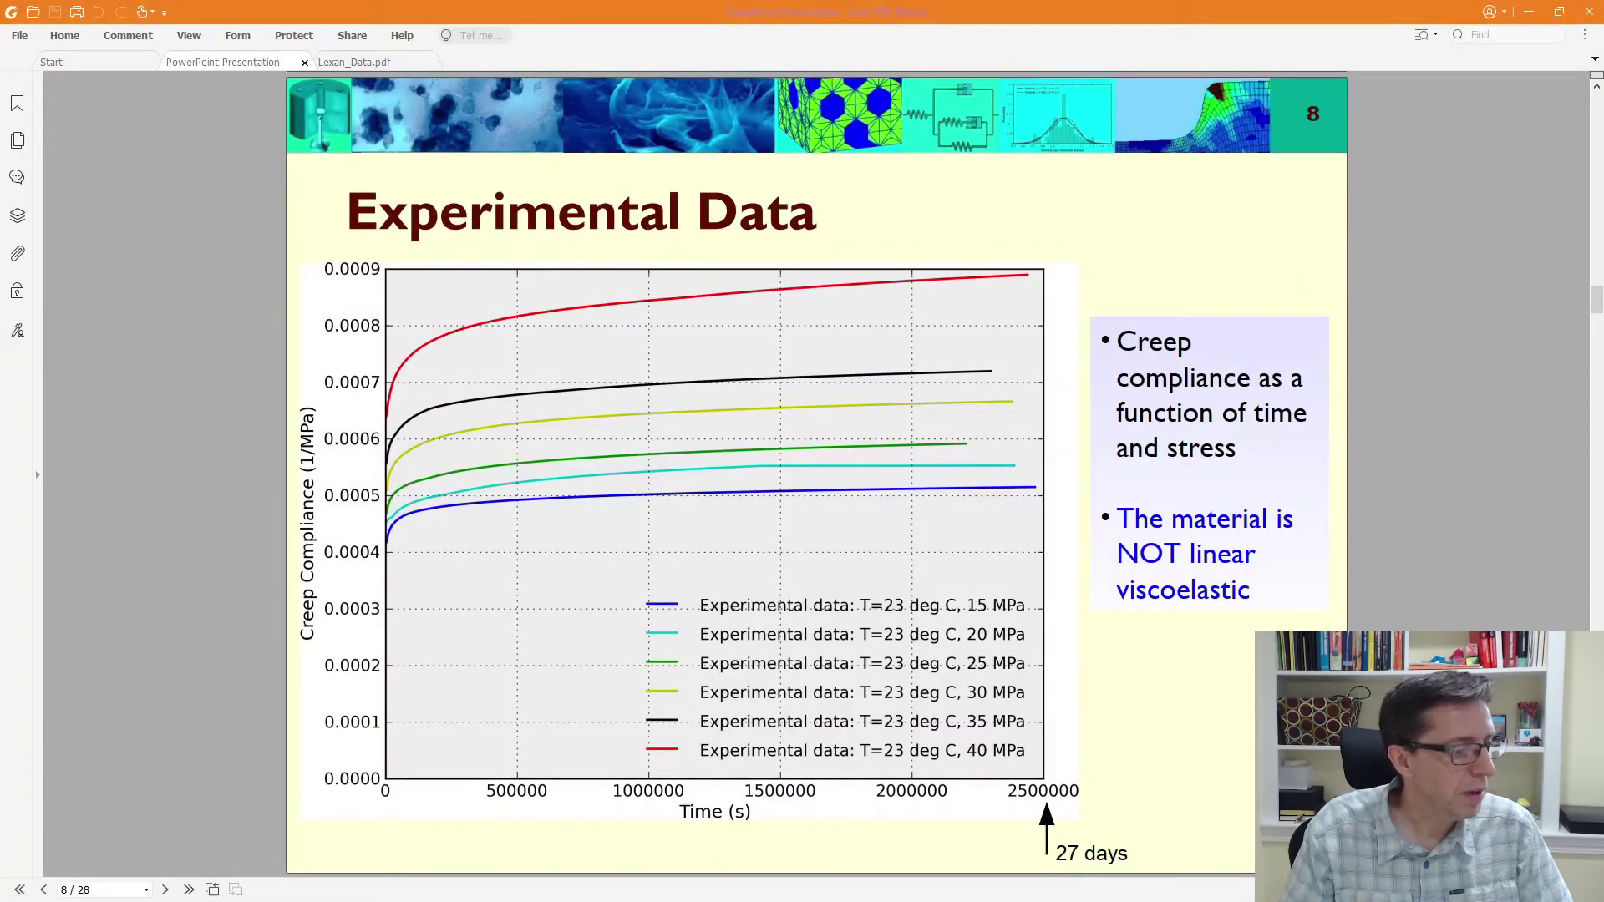
With the Runtime Output log shown, deactivate the row 8 Poisson's Ratio load case
key(alt+Tab)
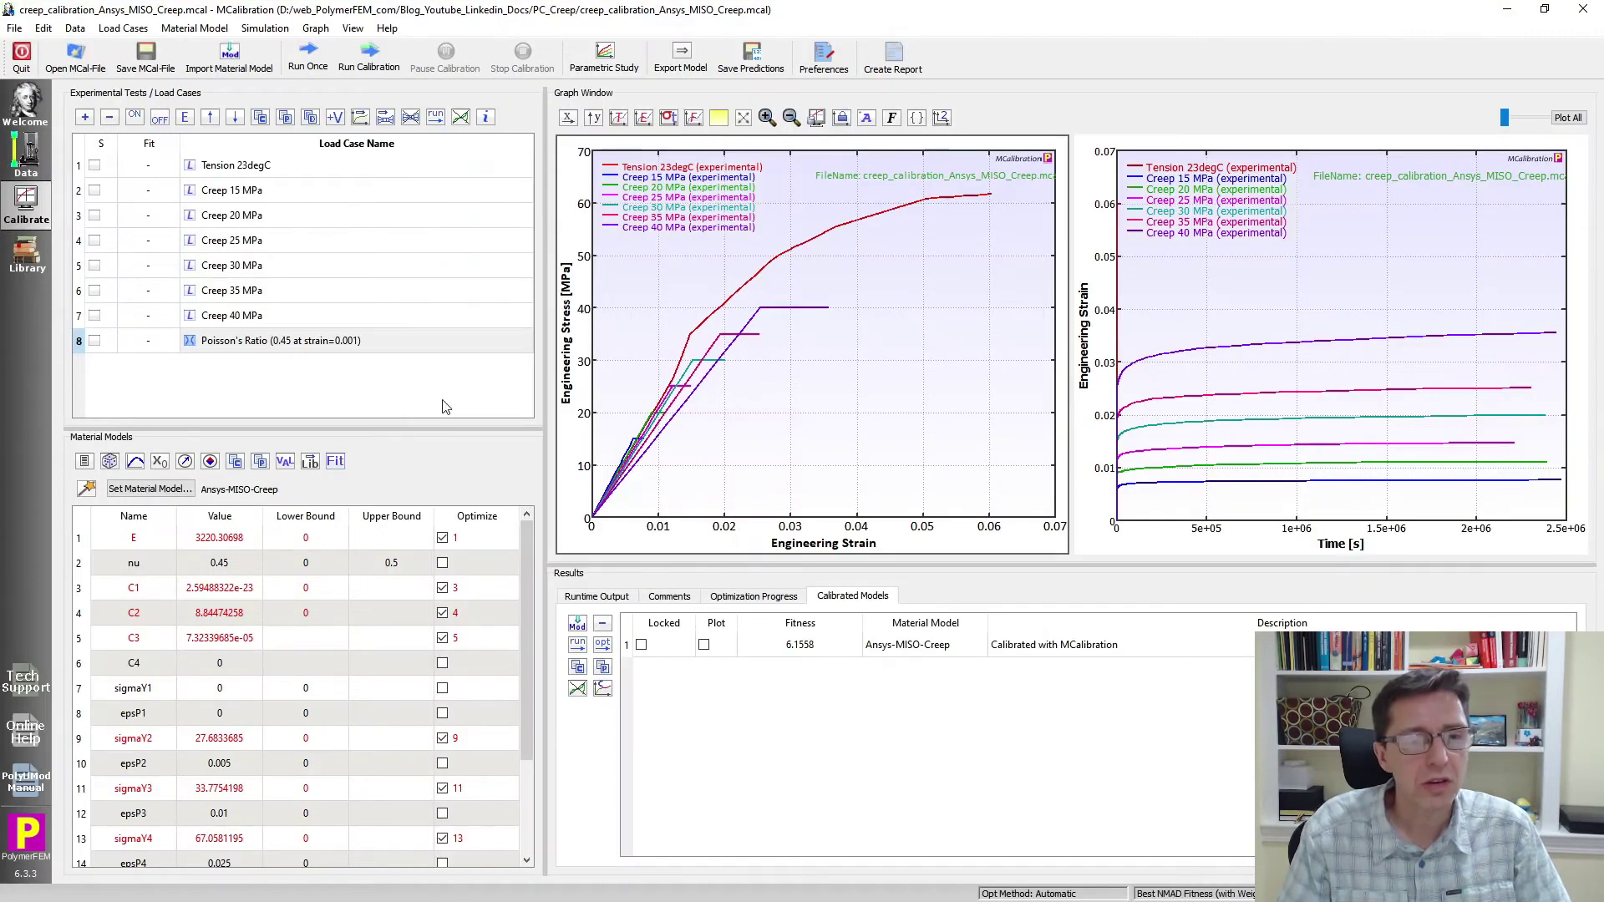
click(594, 598)
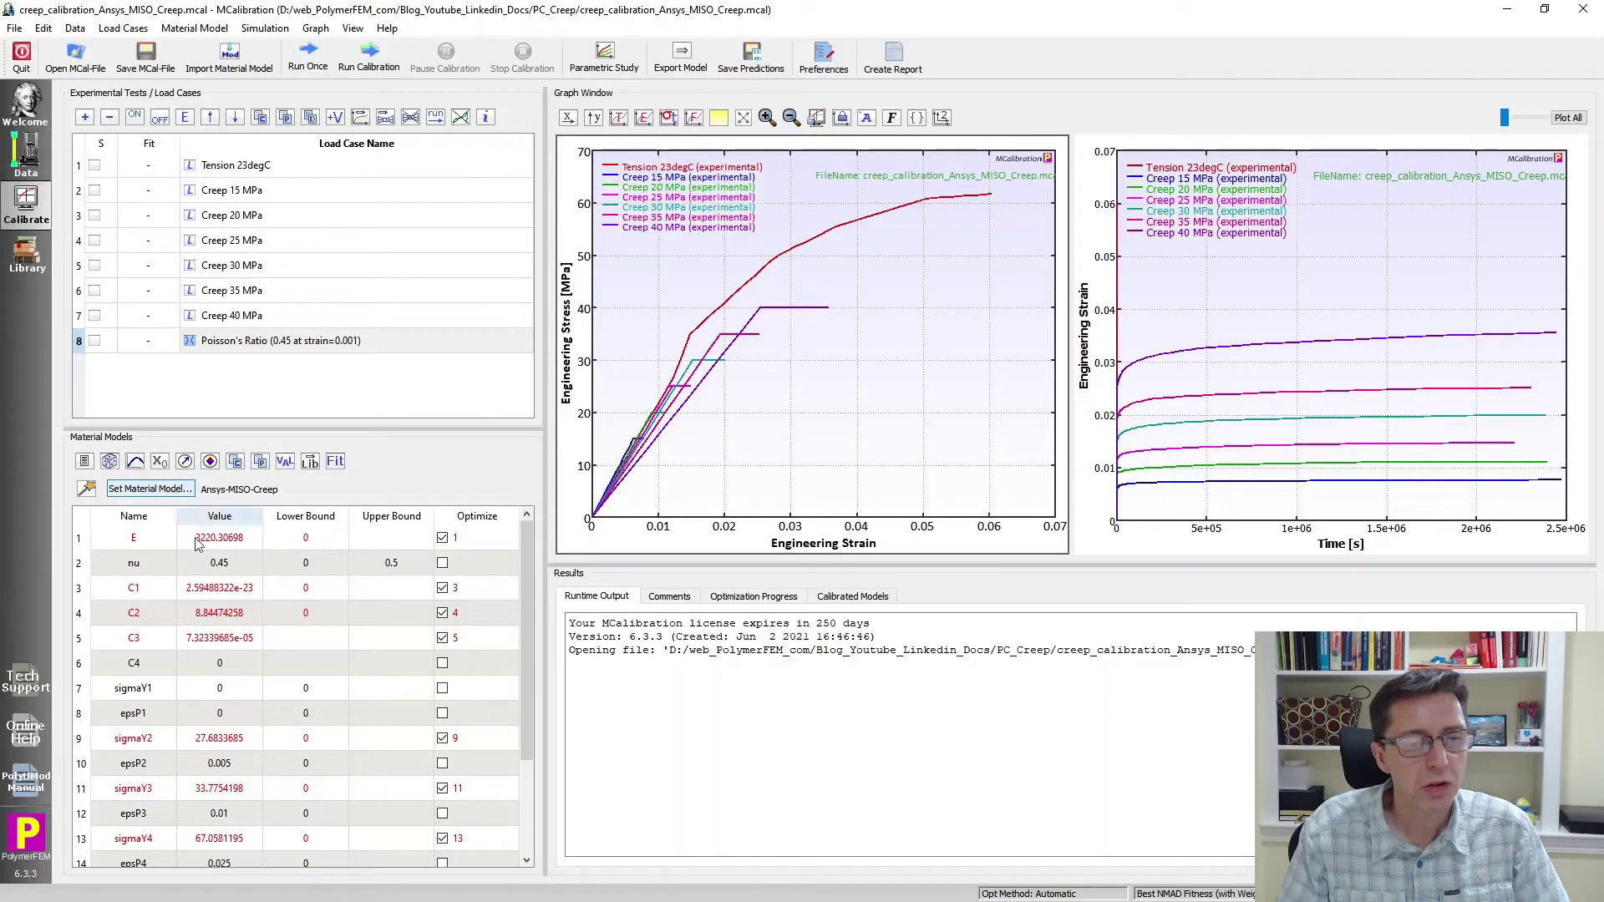
click(347, 399)
click(338, 362)
right_click(338, 360)
click(343, 367)
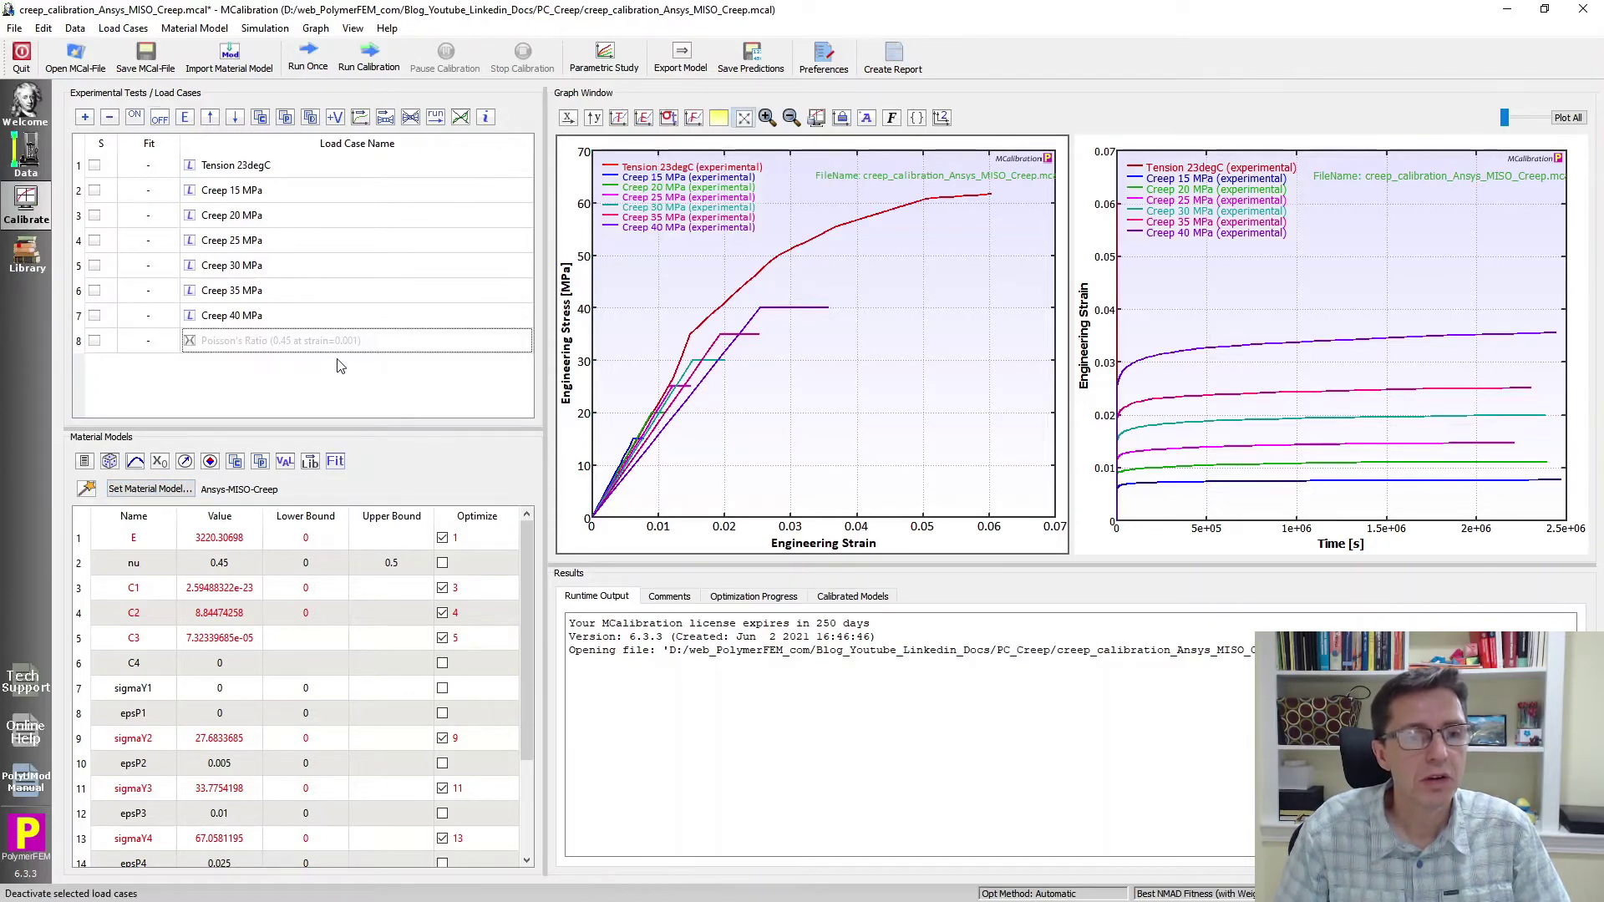
Resize the panes to show all 18 MISO parameters, then run the Ansys MISO creep model once
drag(339, 427, 339, 203)
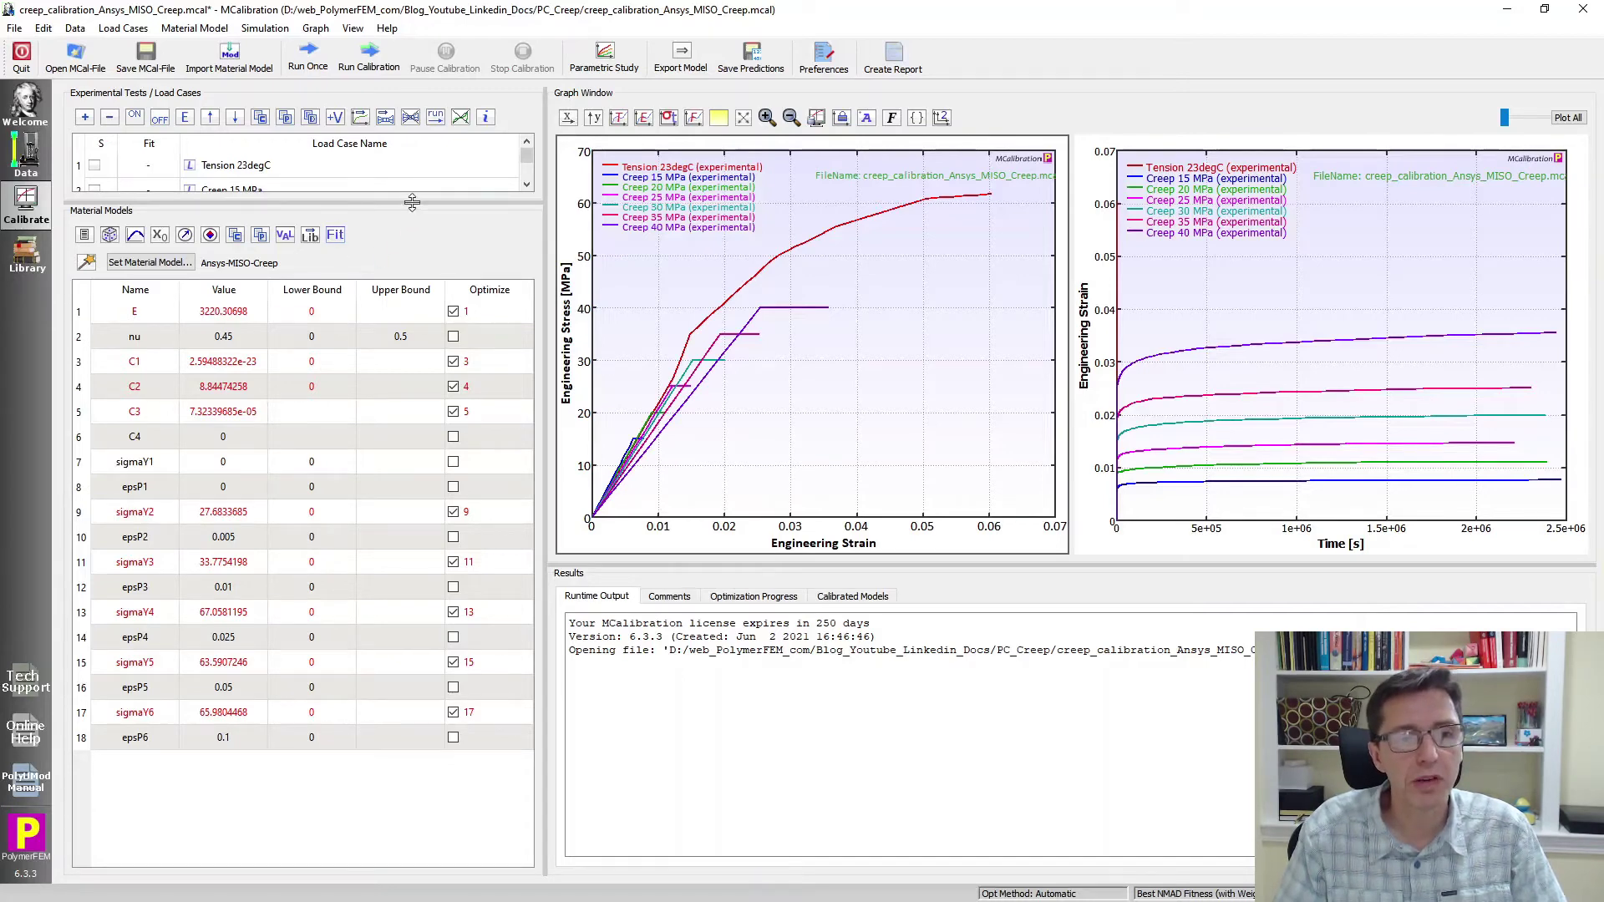
drag(412, 202, 412, 294)
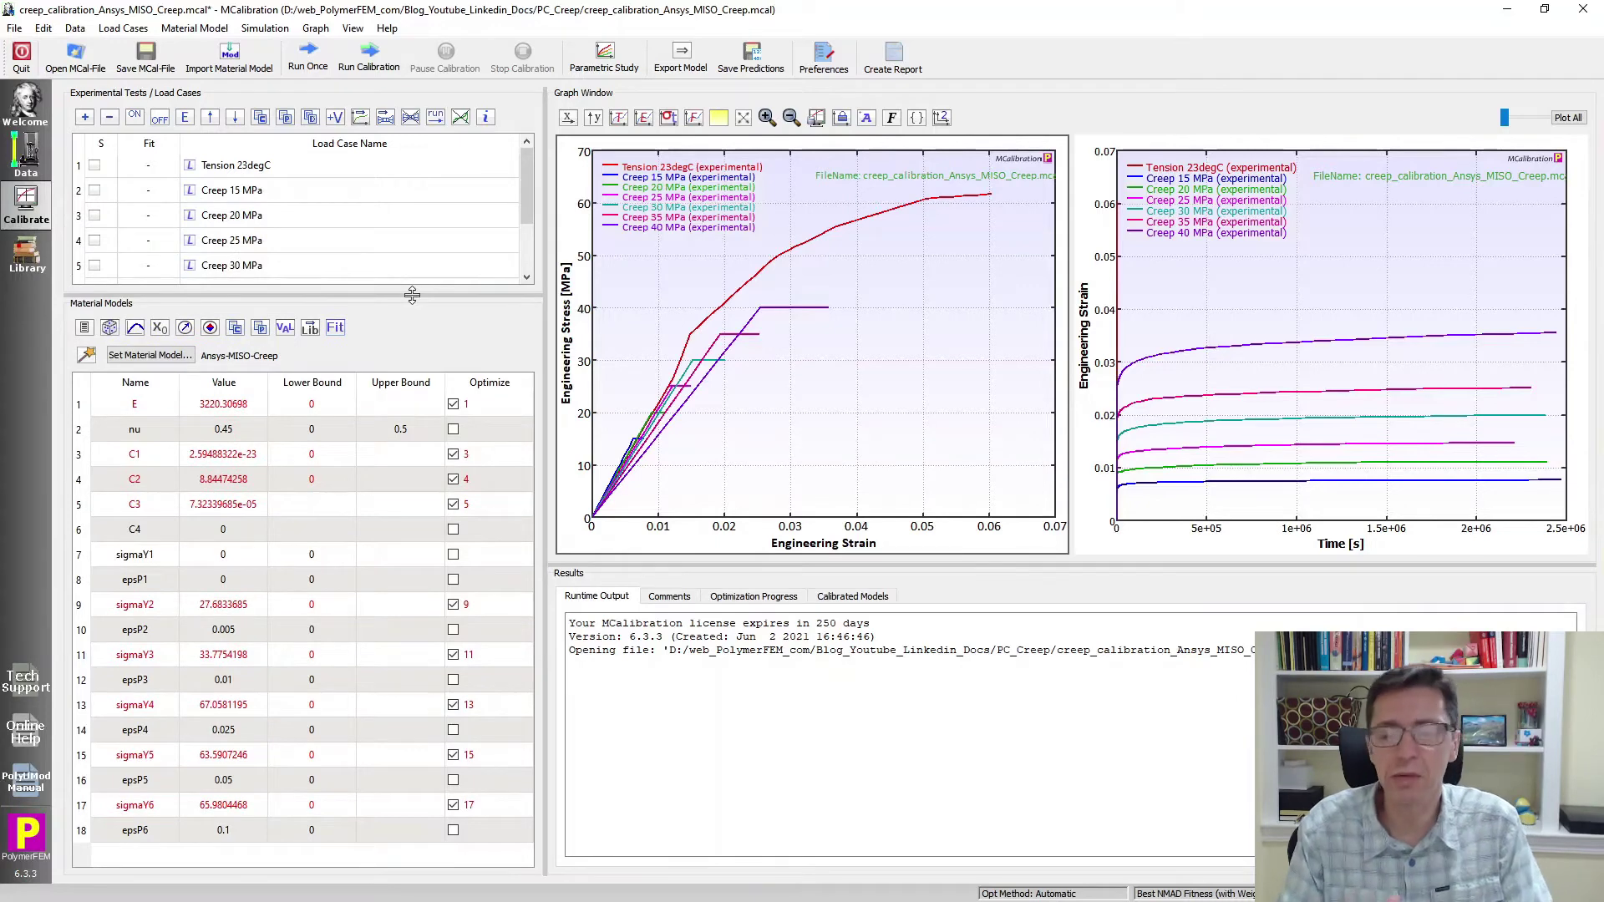
click(308, 57)
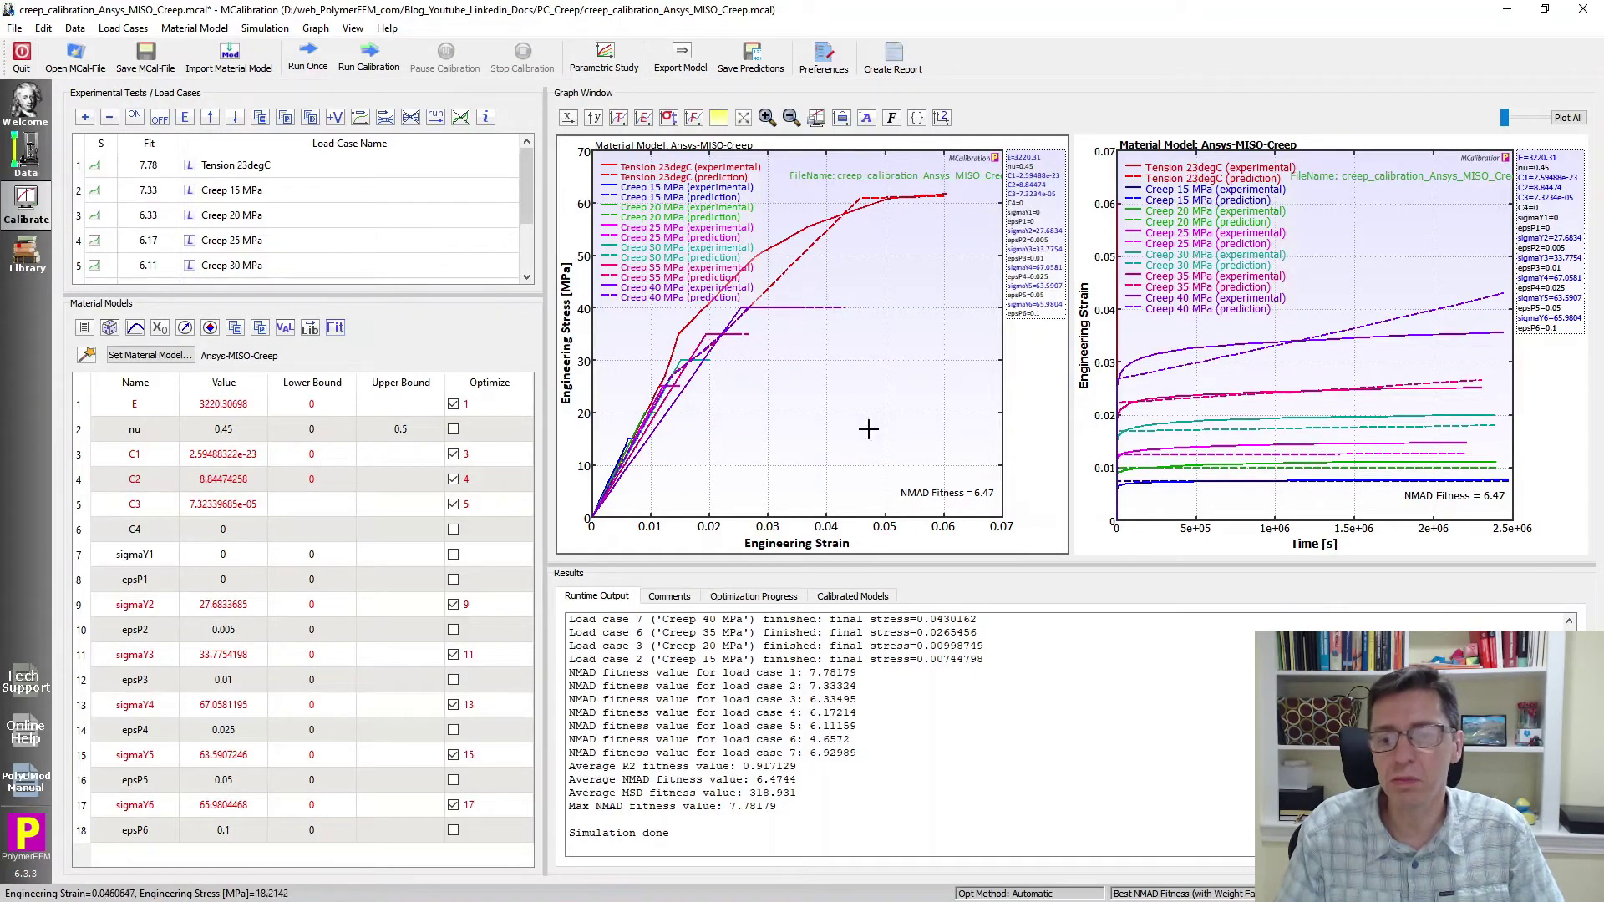
Load creep_calibration_BB.mcal with its POLYUMOD-Bergstrom-Boyce model
click(952, 492)
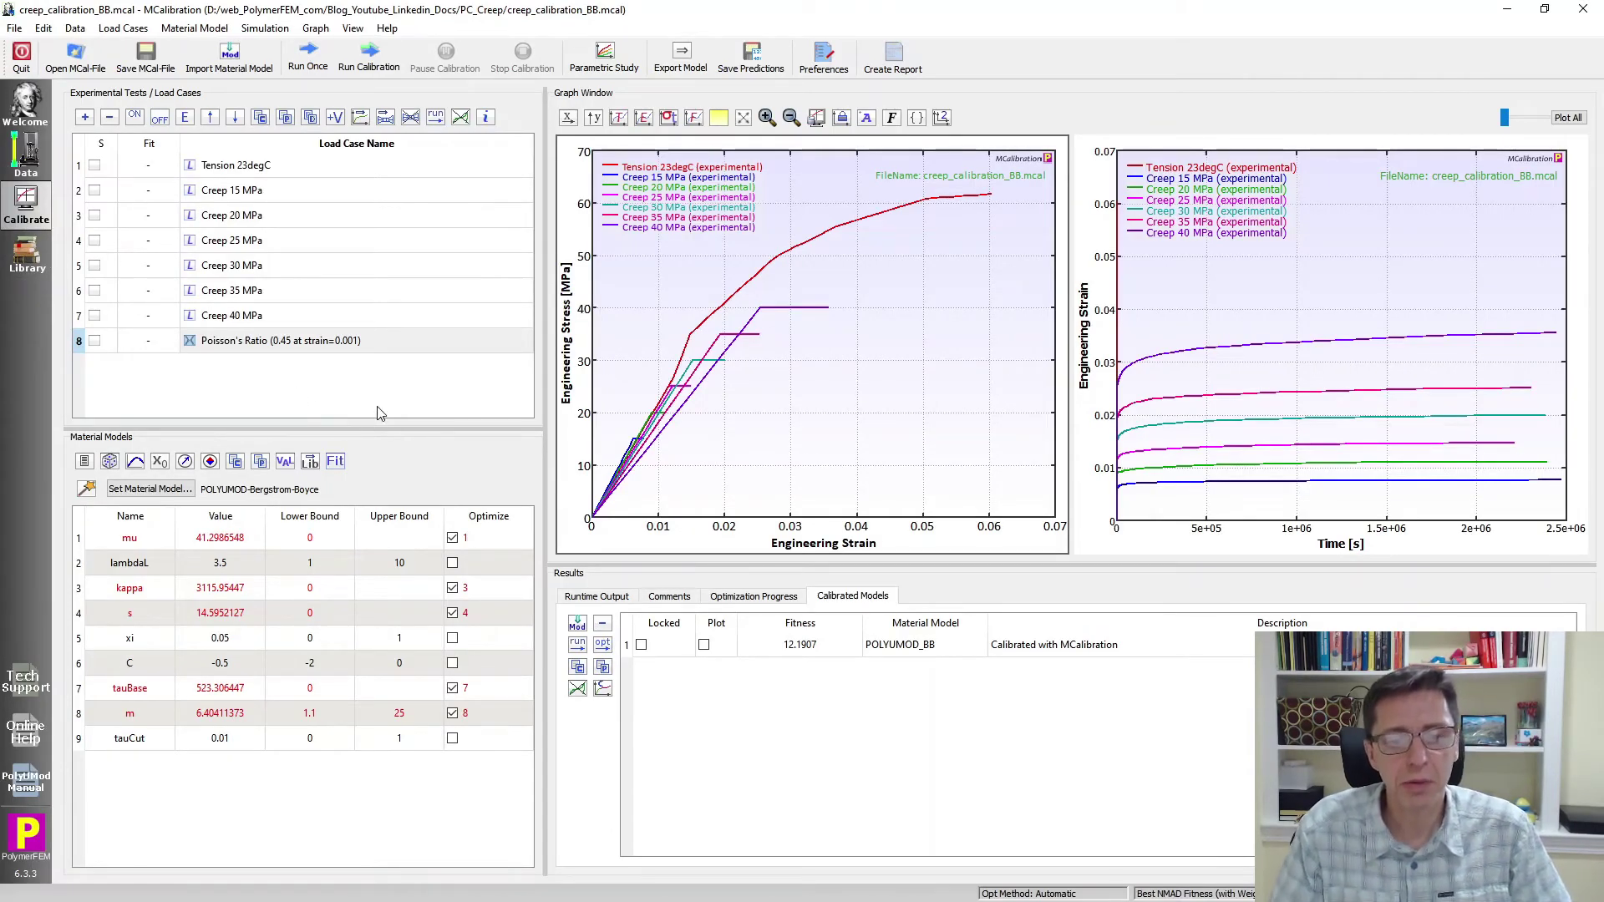
Run the POLYUMOD-Bergstrom-Boyce model once with the Runtime Output log visible
click(598, 596)
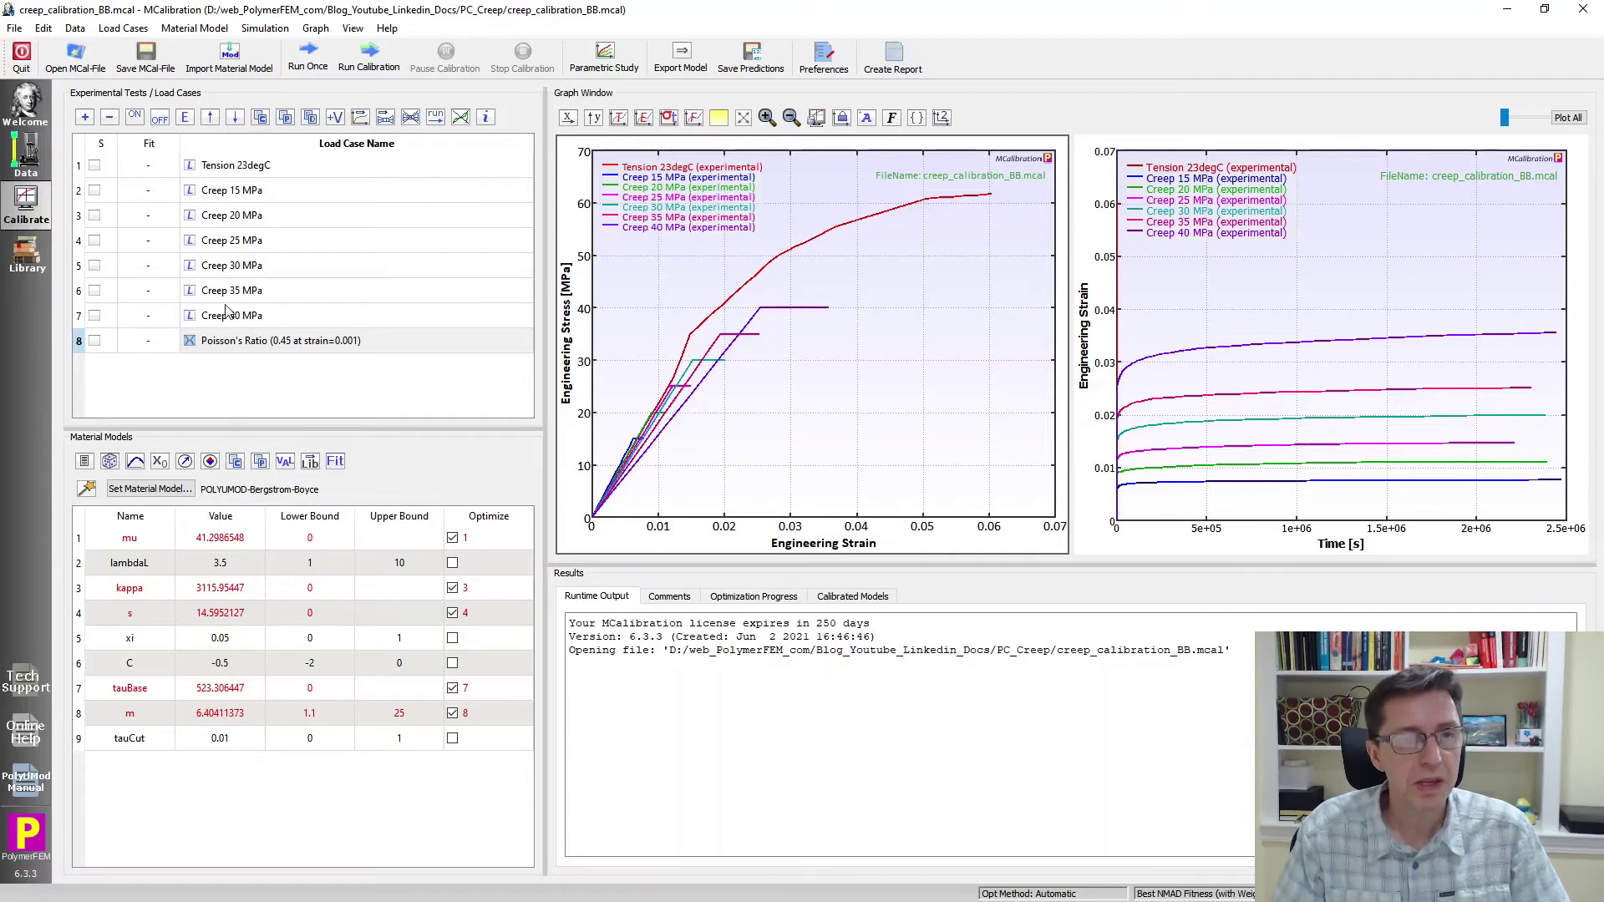
click(307, 57)
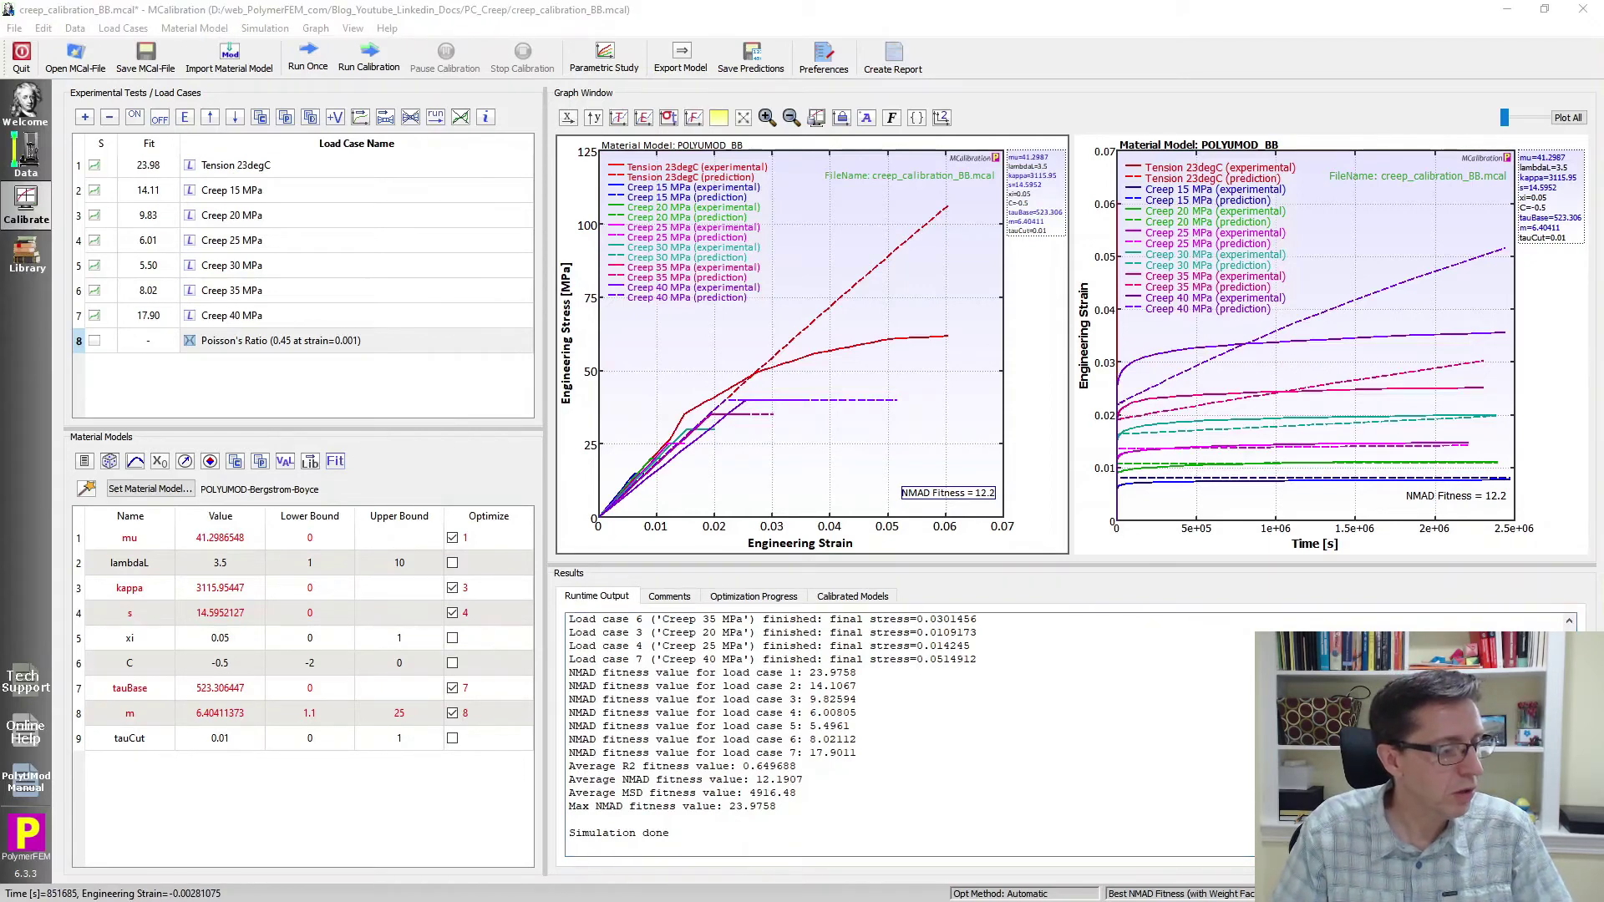
Load creep_calibration_TNV.mcal with its POLYUMOD-TNV model
click(117, 489)
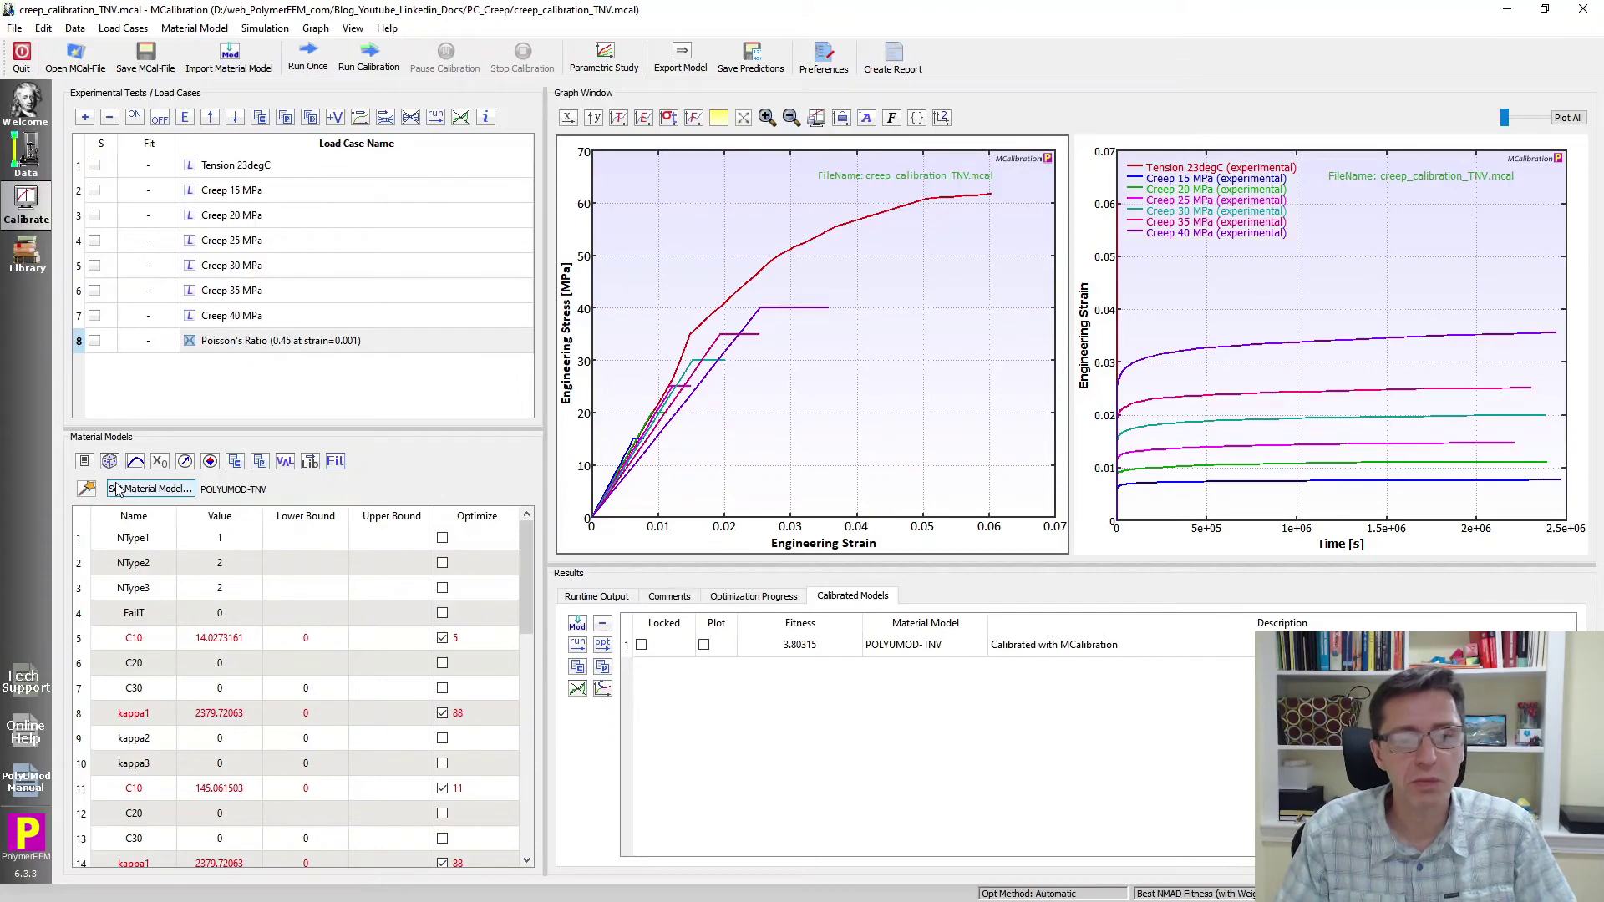
Show the Runtime Output log, scroll through the TNV parameters, then restore all eight load cases
click(284, 381)
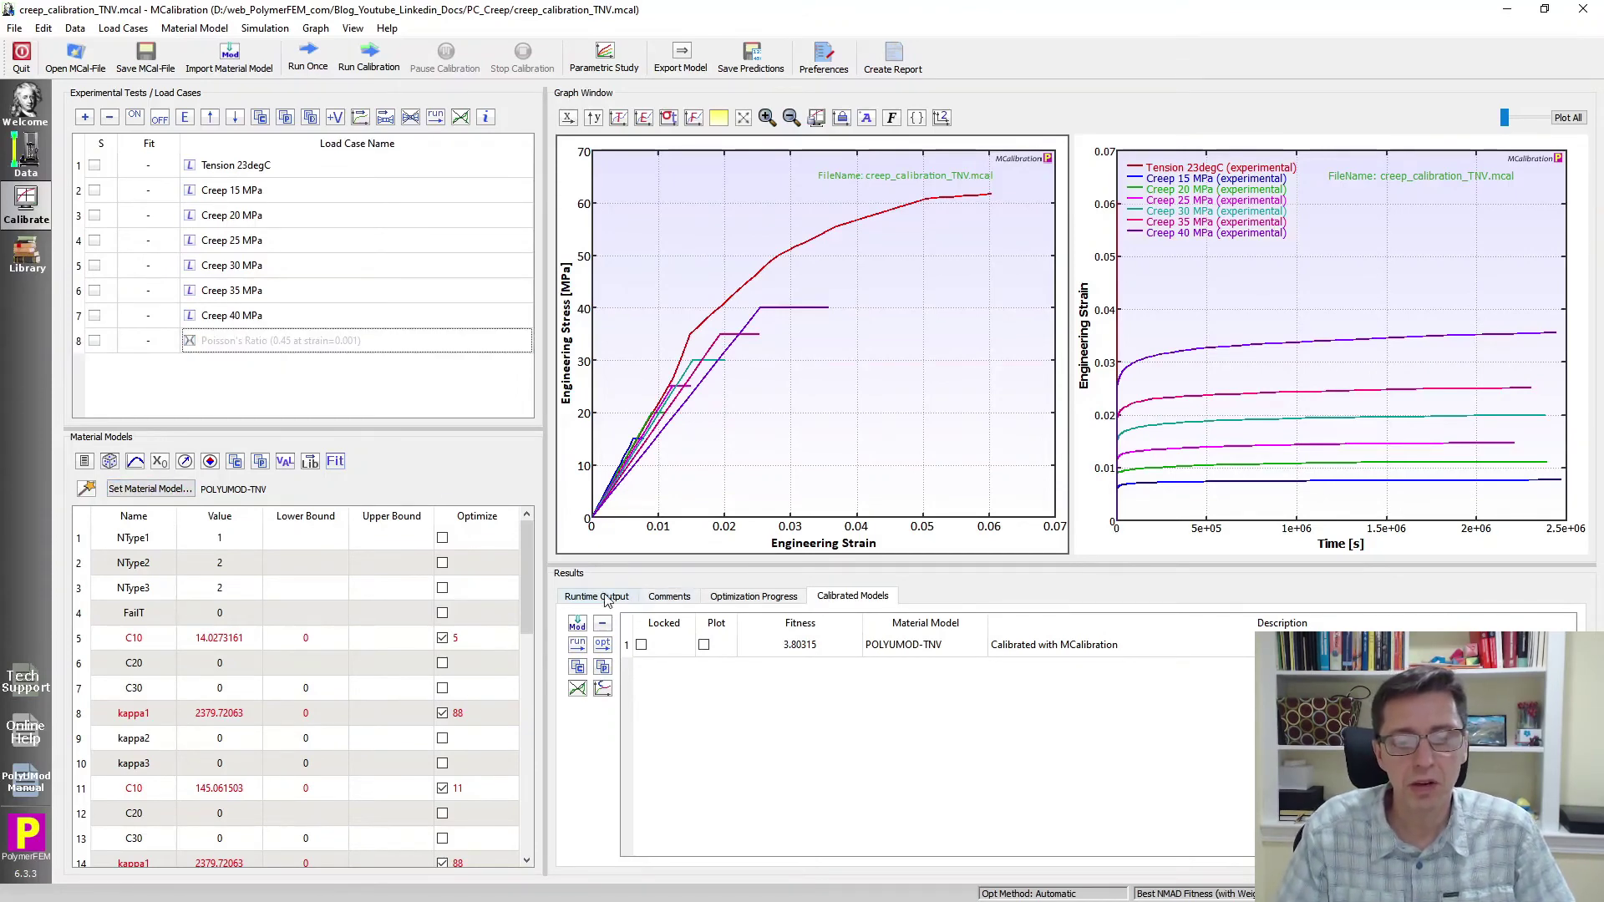
click(571, 589)
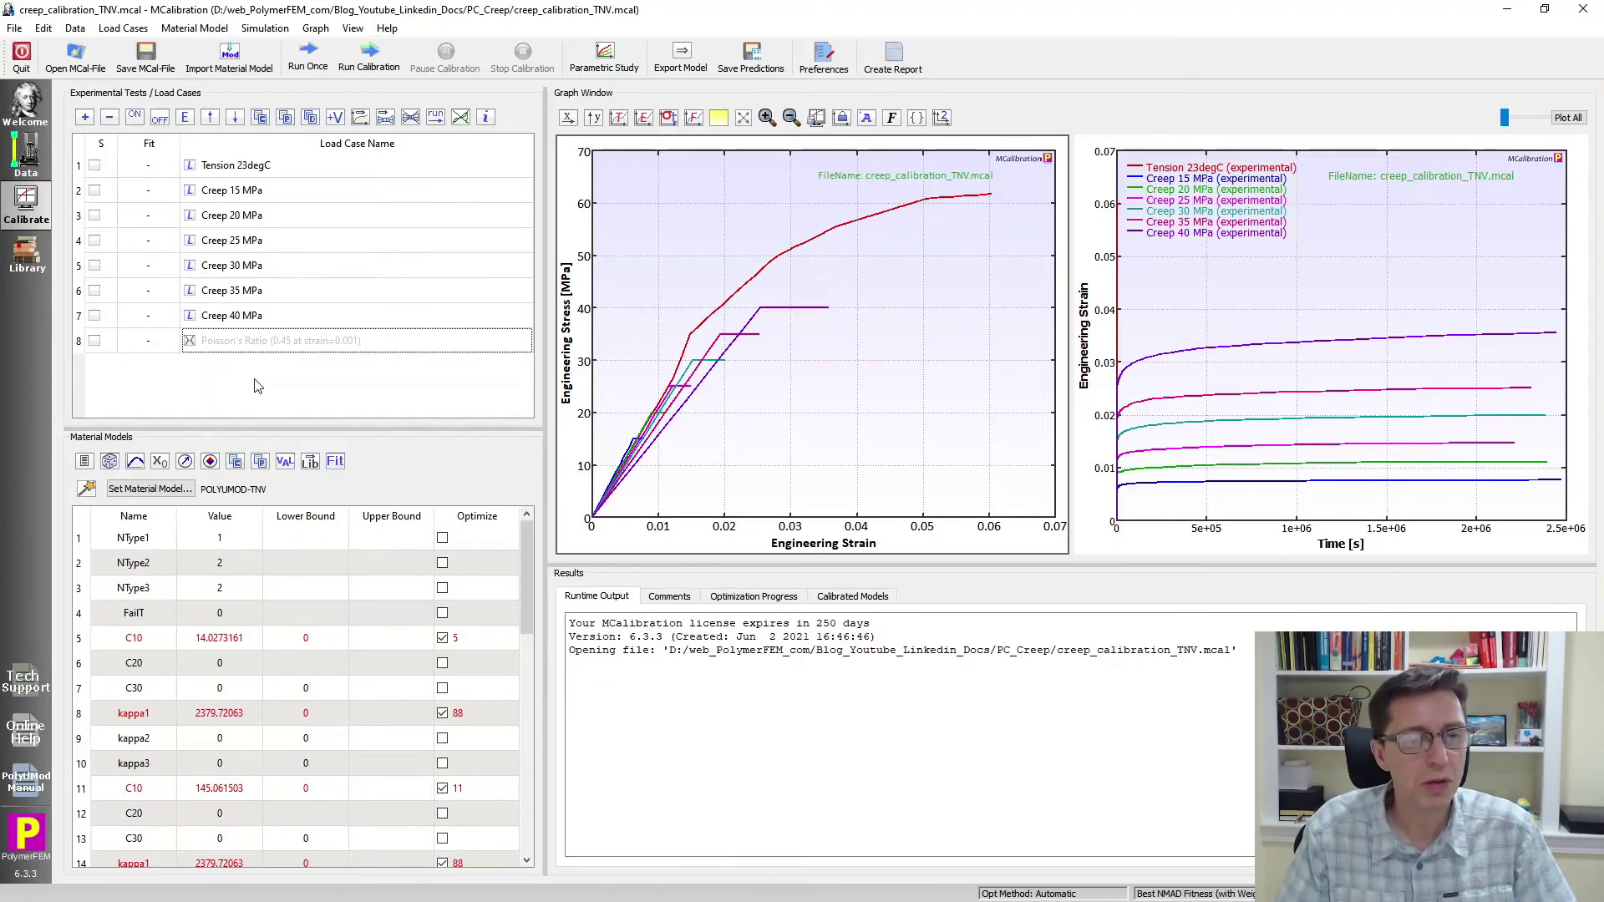
drag(278, 430, 308, 190)
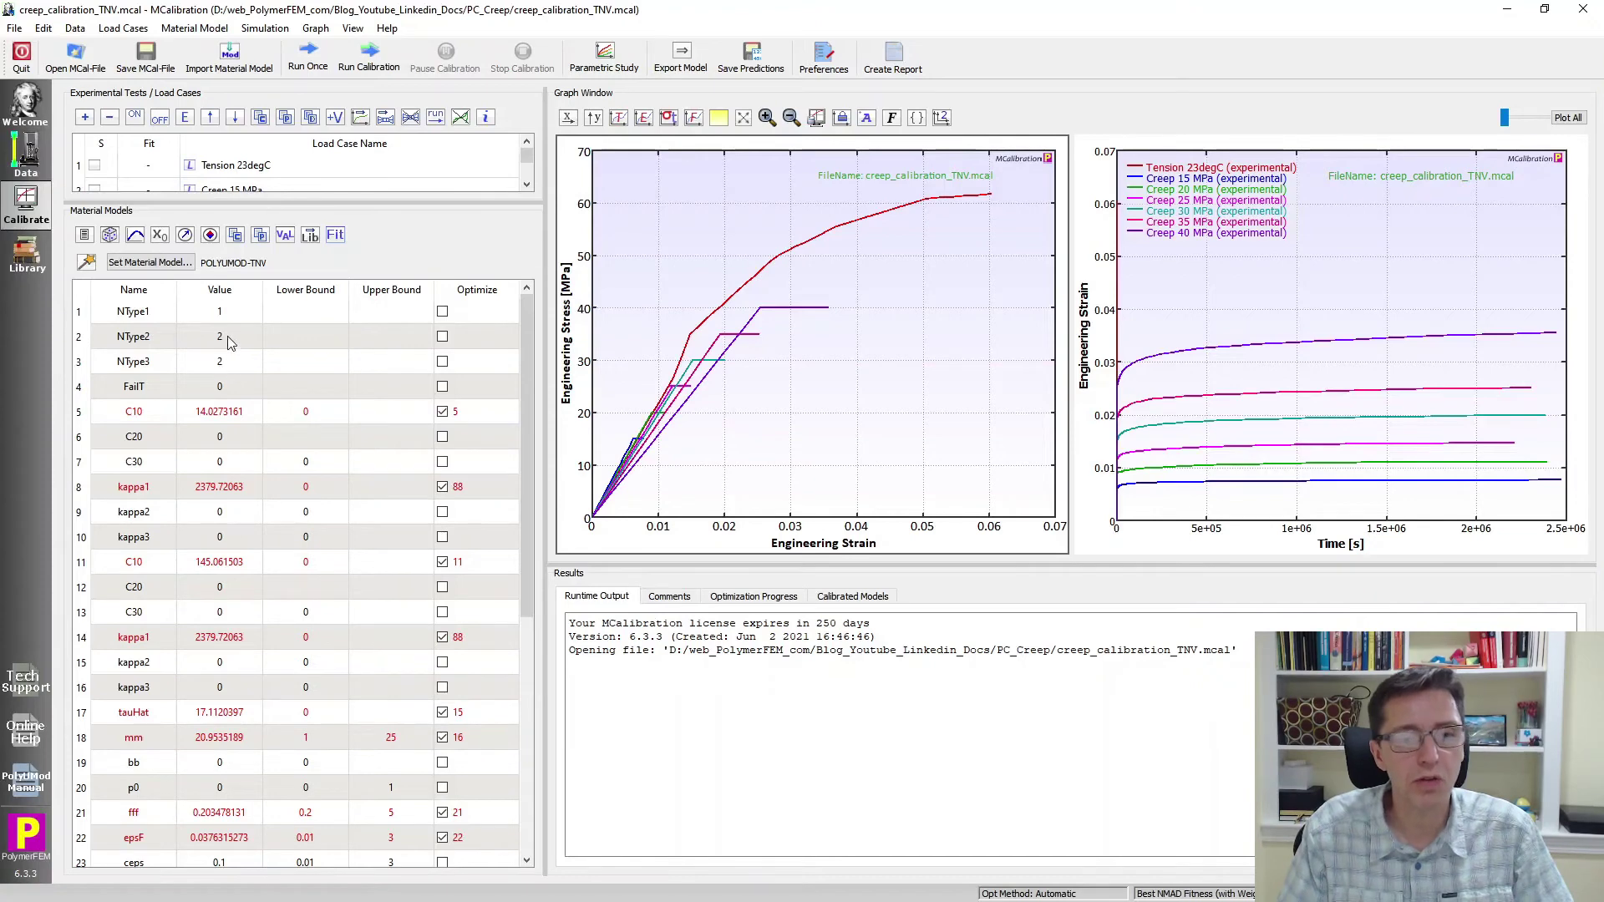
scroll(341, 502, down, 5)
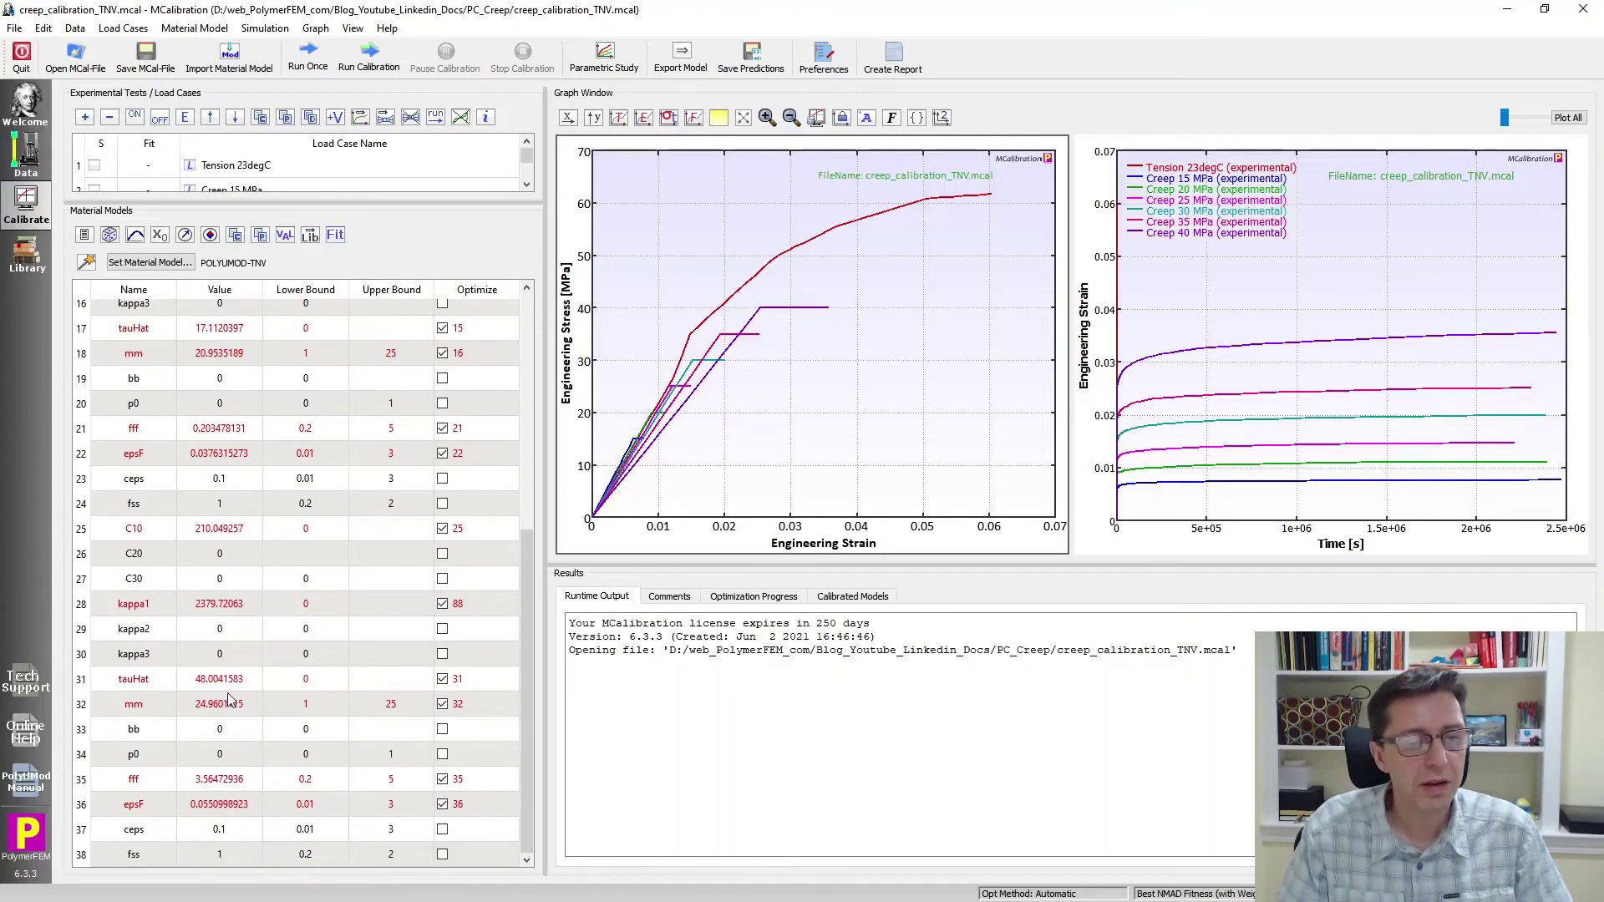
scroll(269, 575, up, 5)
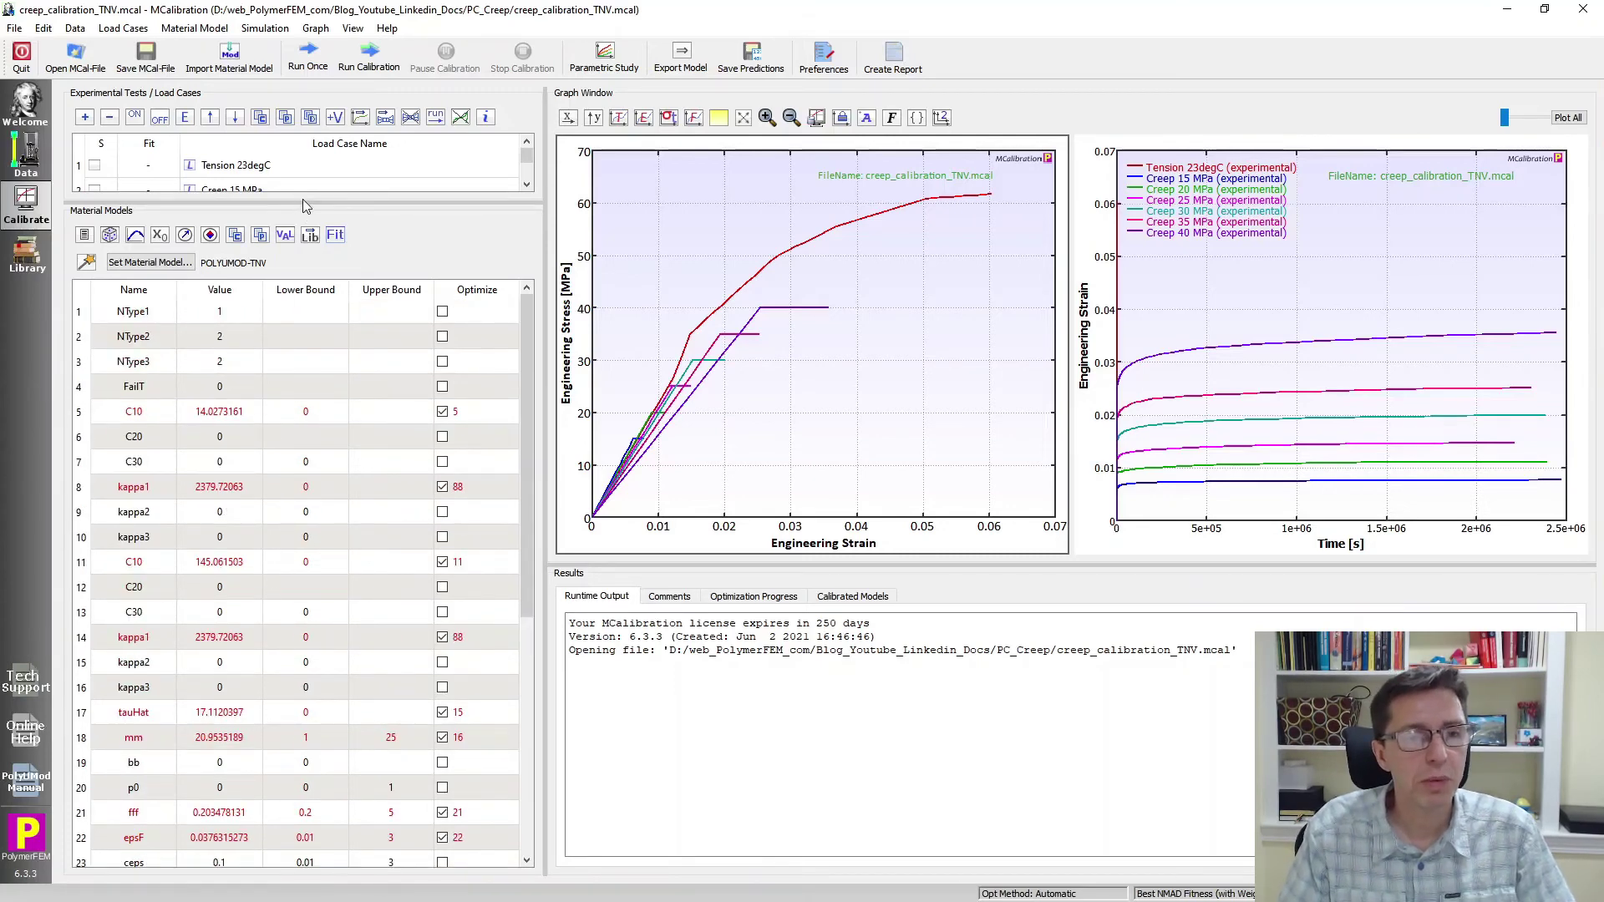
drag(301, 203, 314, 233)
Run the POLYUMOD-TNV model once
click(307, 56)
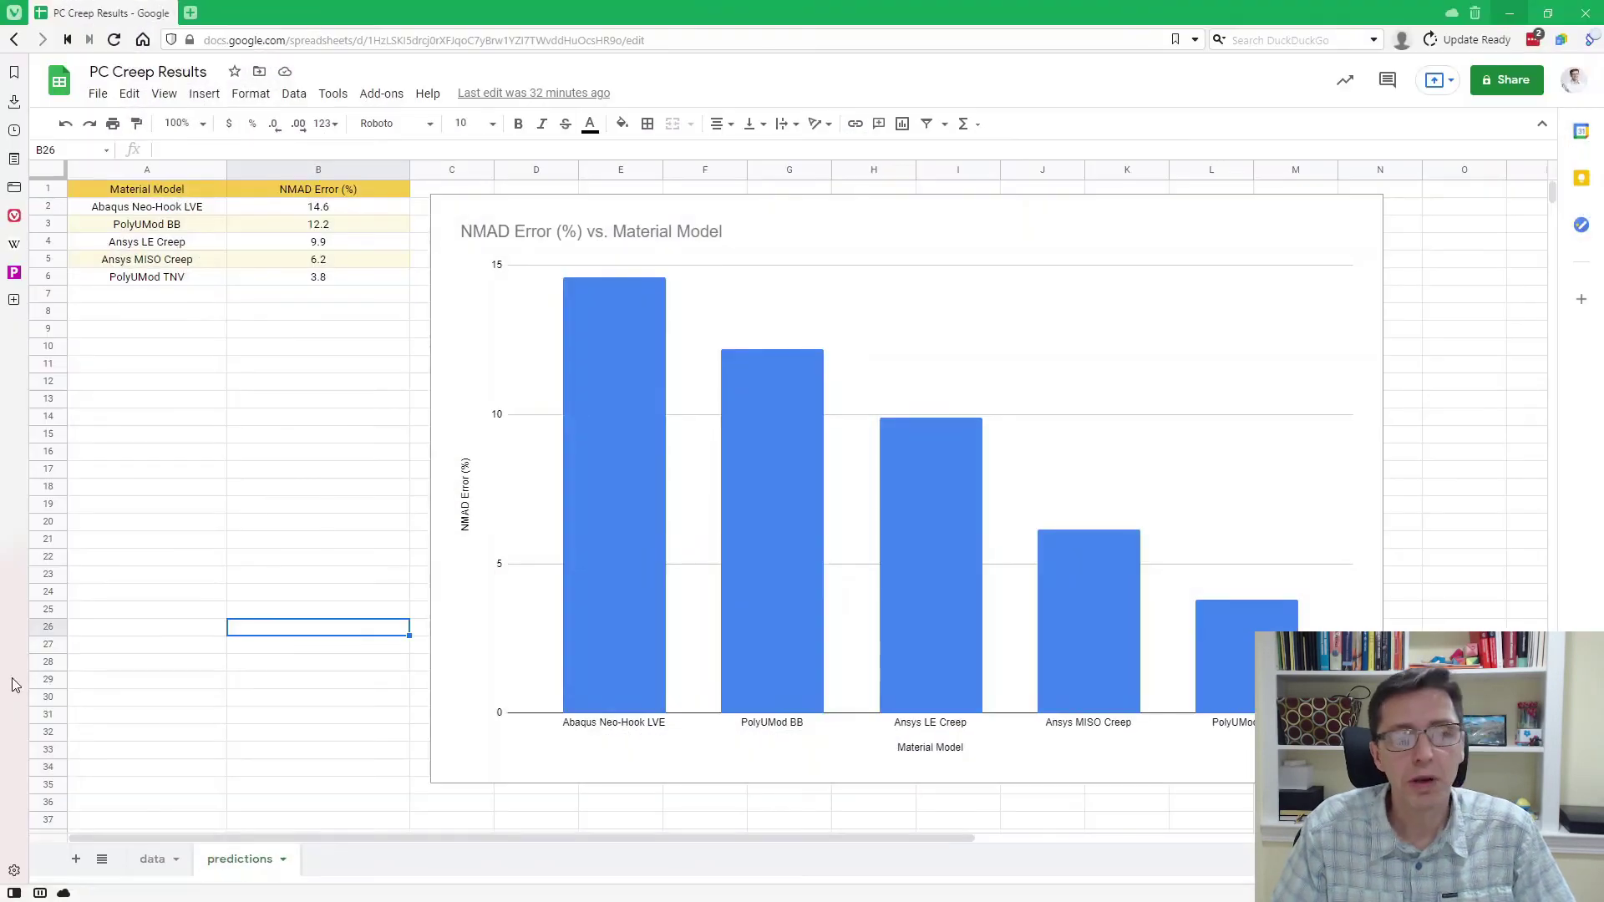
click(320, 212)
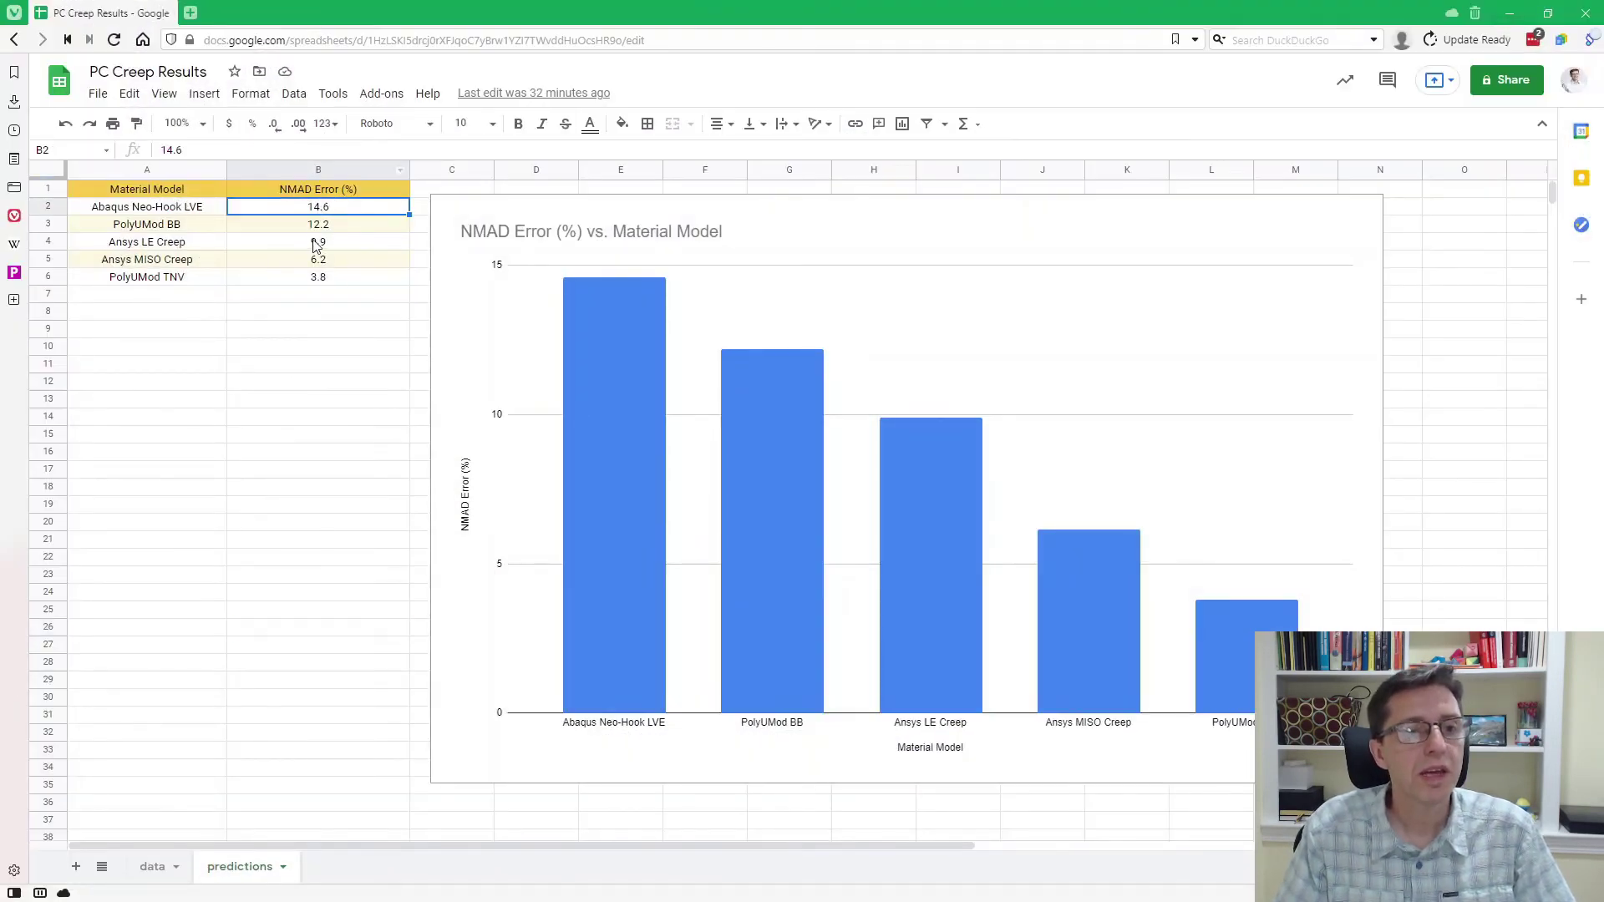
key(Down)
key(Down)
key(Down)
key(Down)
key(Down)
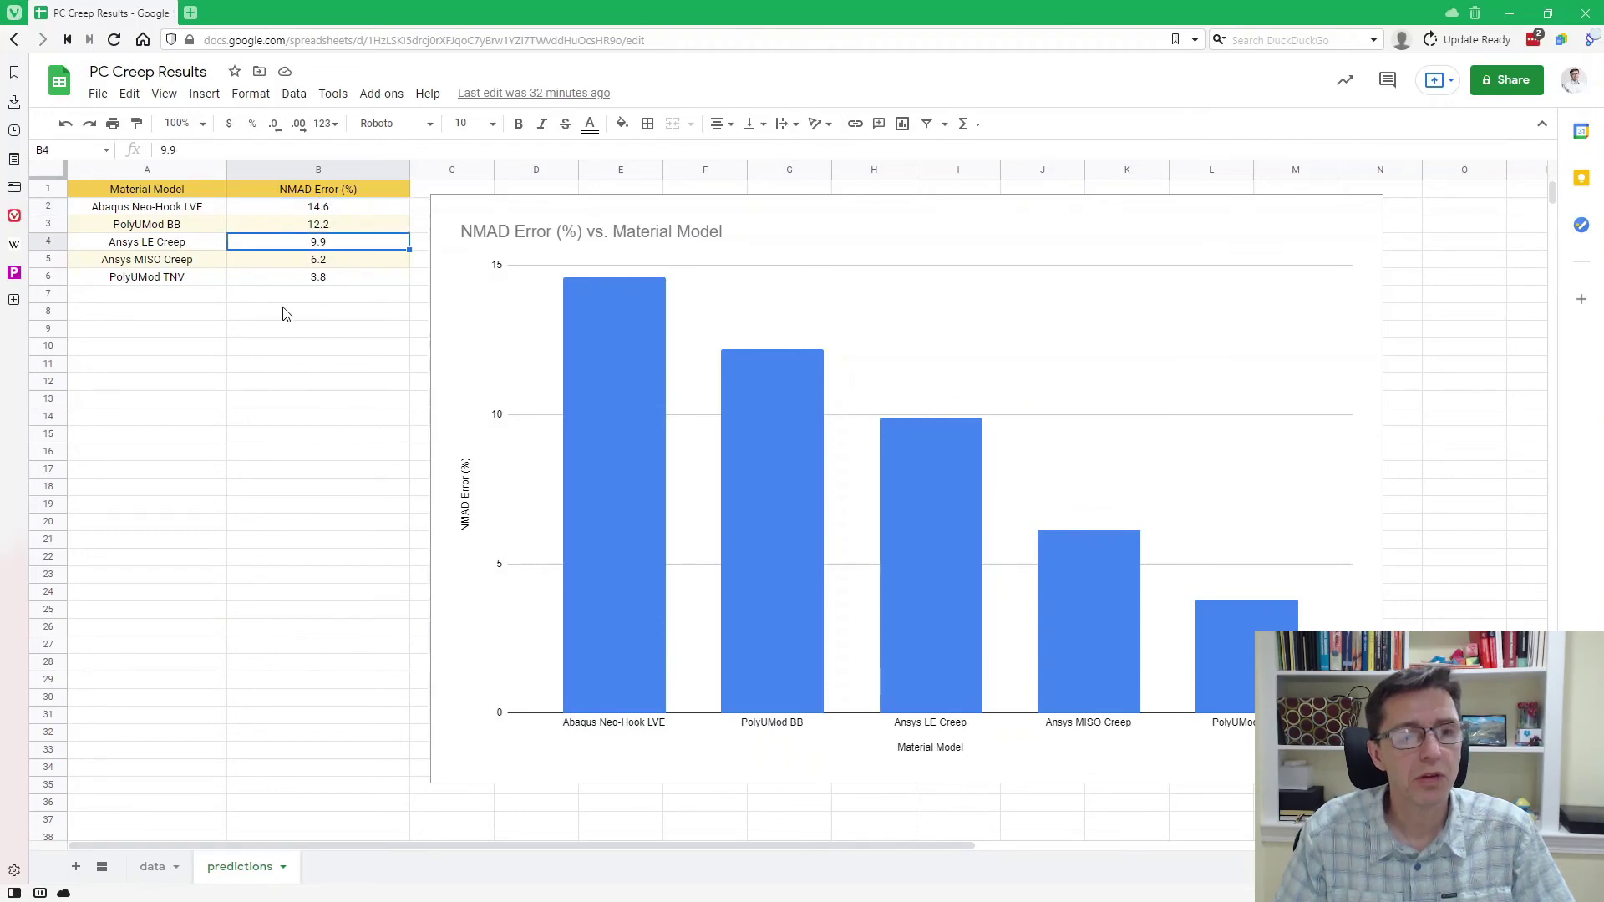